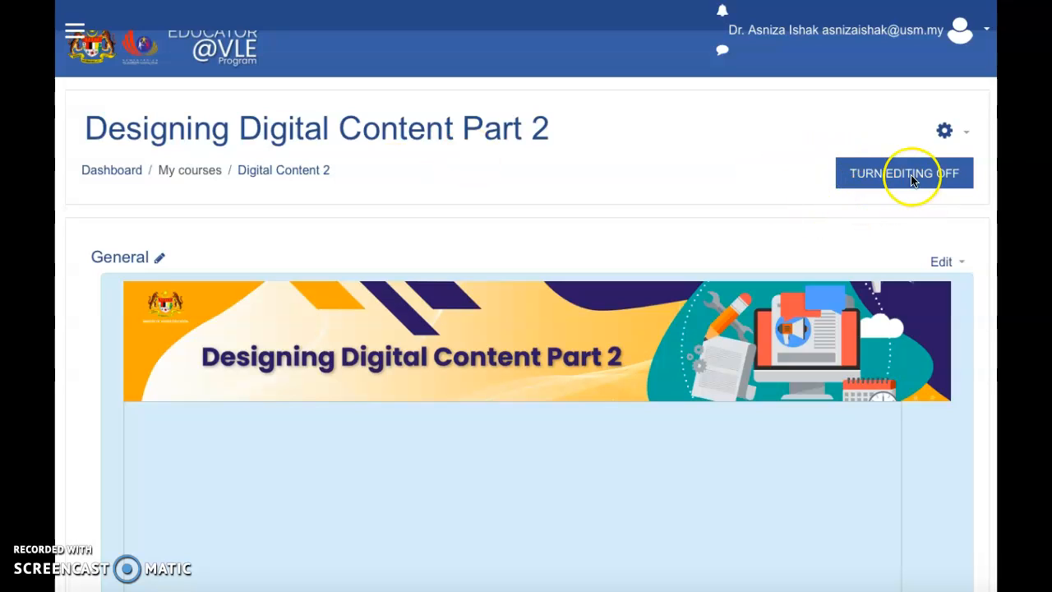
- Start adding a URL resource to the "Adding Course Resources : url" section of the course
scroll(814, 197, down, 6)
scroll(815, 198, down, 10)
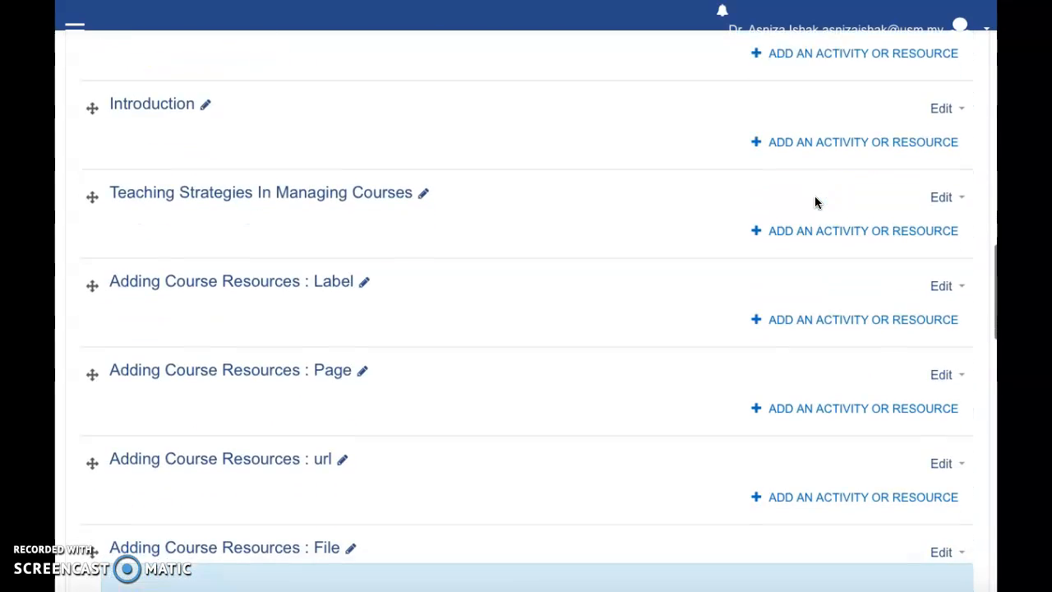
scroll(815, 202, down, 1)
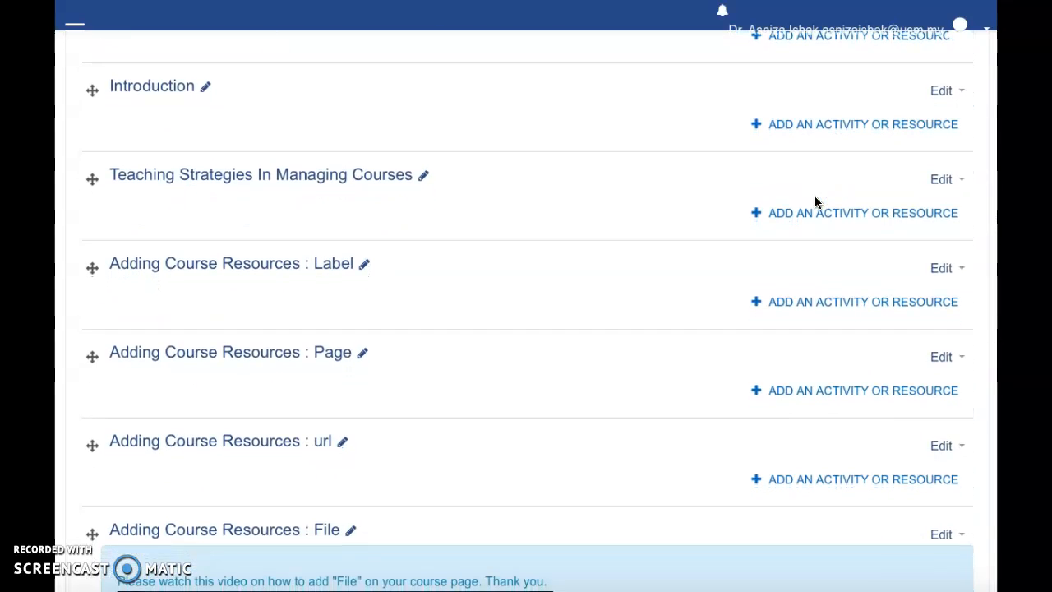
scroll(815, 202, down, 1)
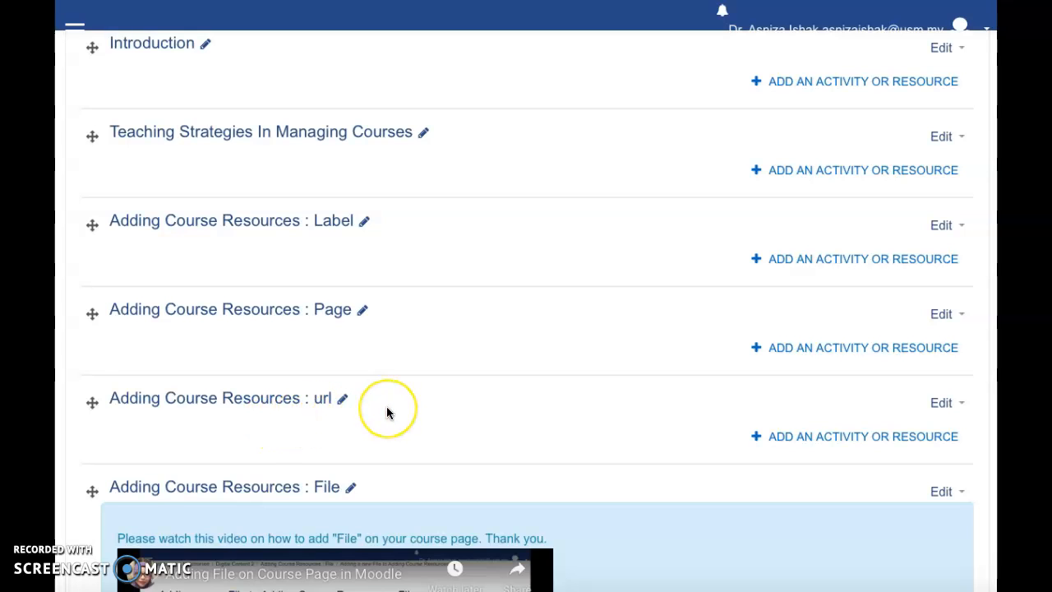
scroll(387, 406, down, 1)
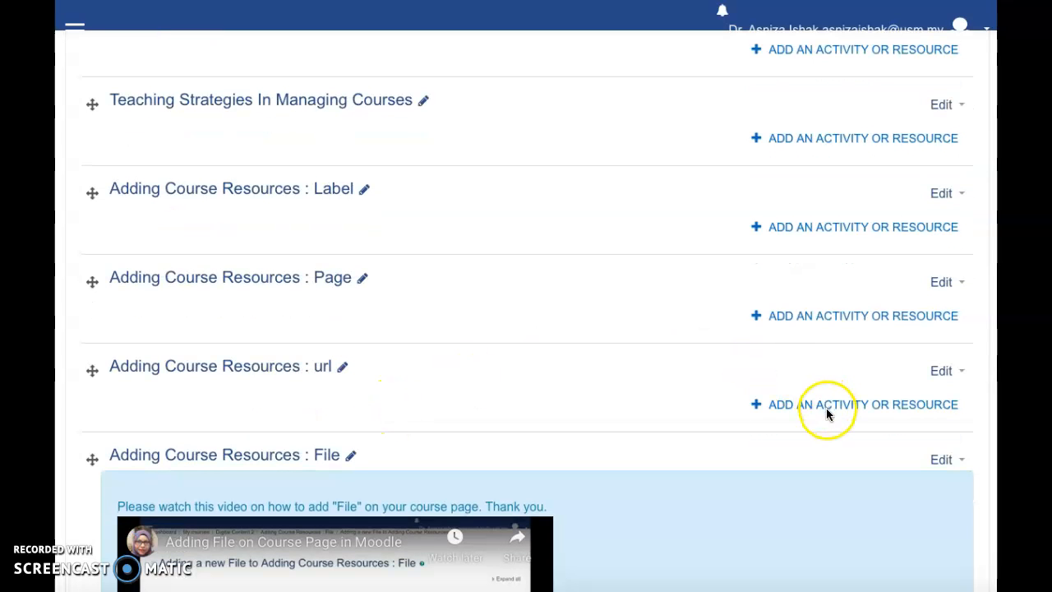
click(799, 408)
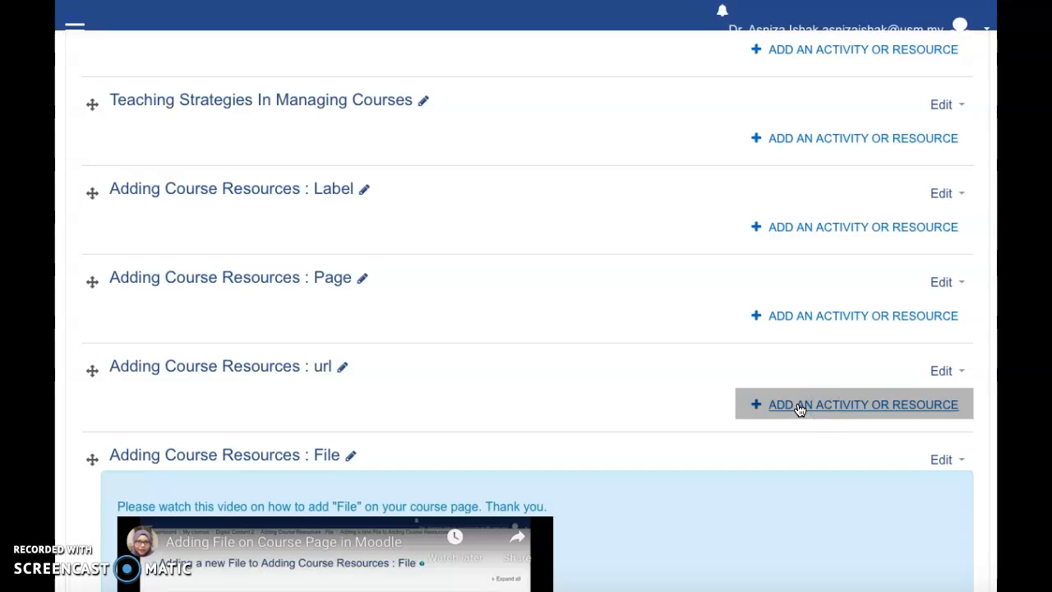
click(800, 408)
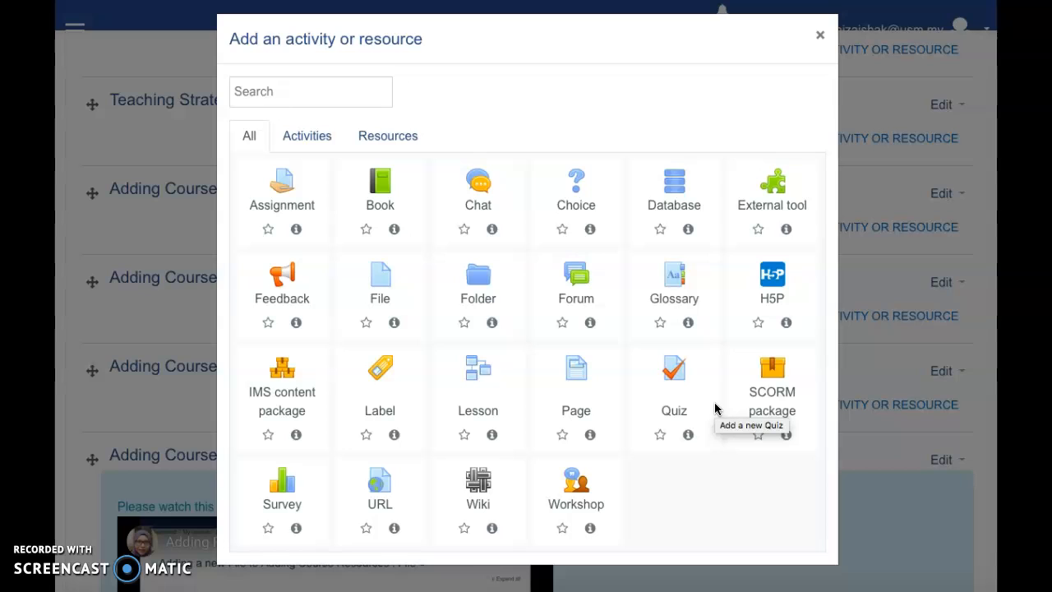
click(481, 279)
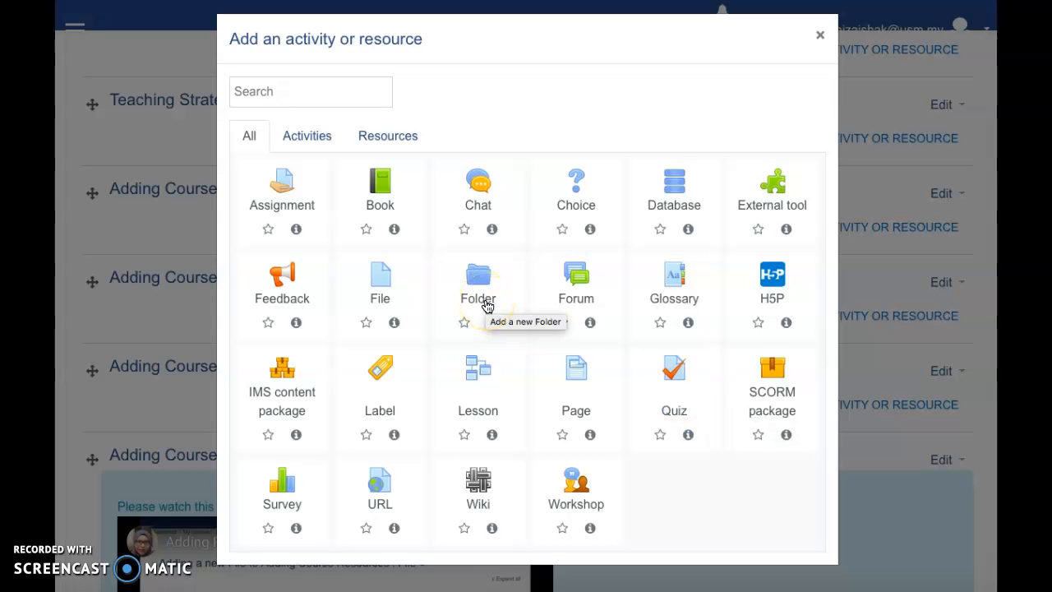
click(380, 138)
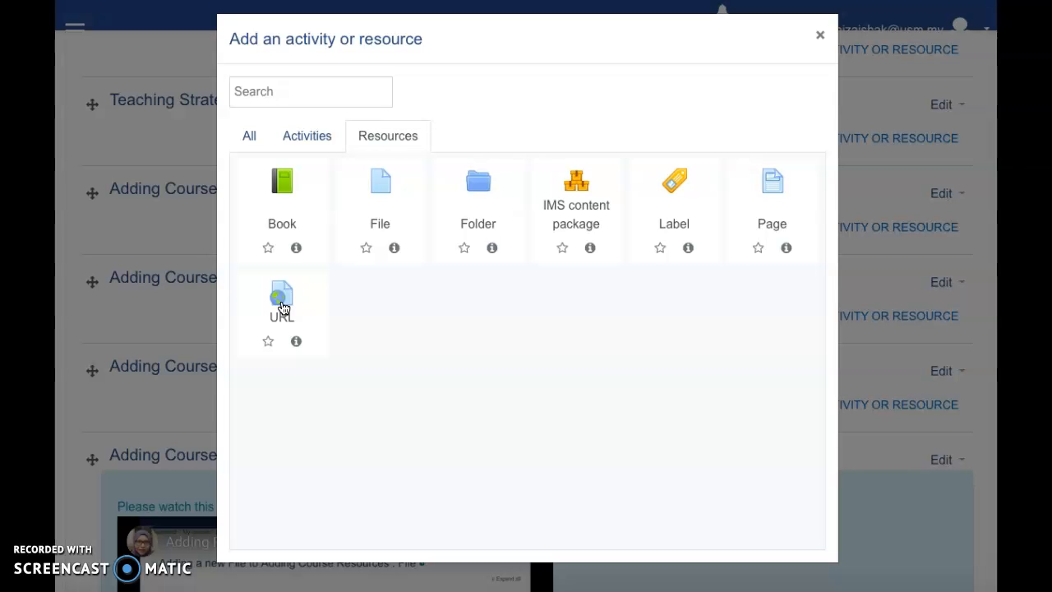
click(282, 308)
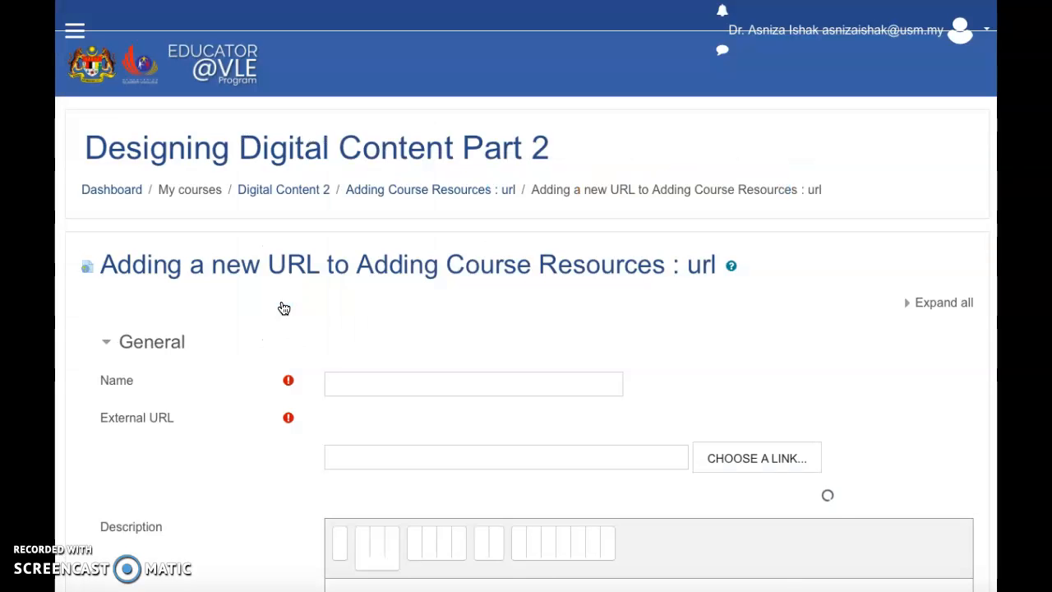
- Name the new URL resource "YOU TUBE VIDEO ON INQUIRY-BASED LEARNING"
scroll(282, 307, down, 1)
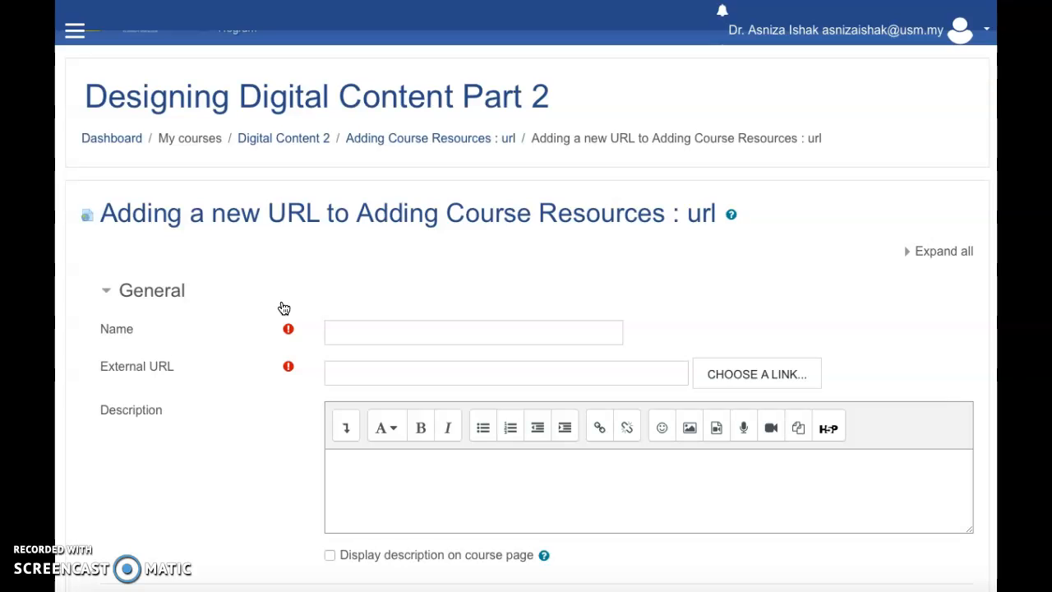
scroll(284, 308, down, 2)
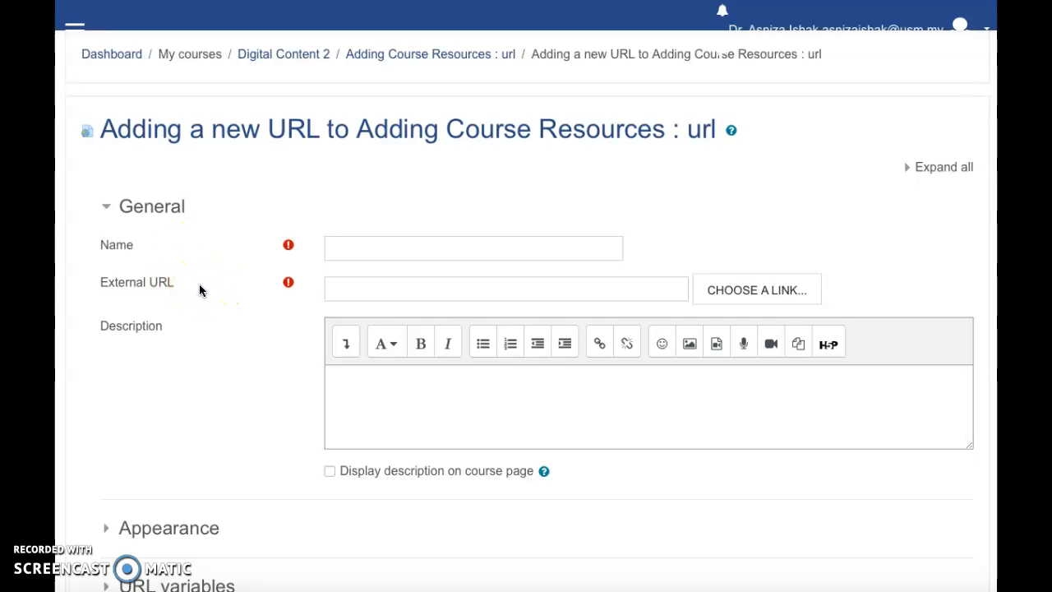
click(388, 247)
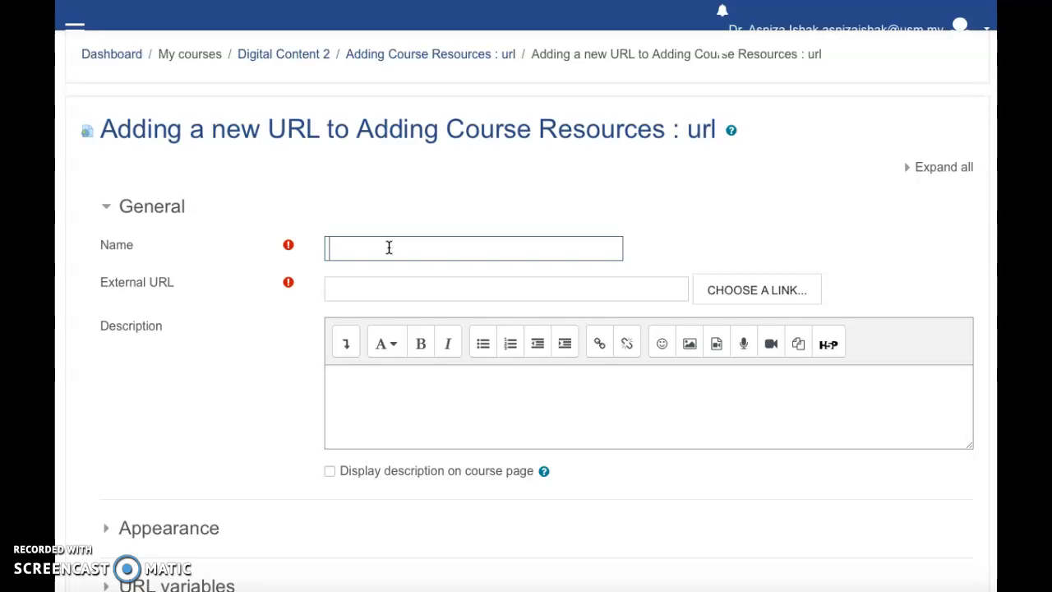
text(you)
key(BackSpace)
key(BackSpace)
key(BackSpace)
text(YOU TUBE VIDEO ON)
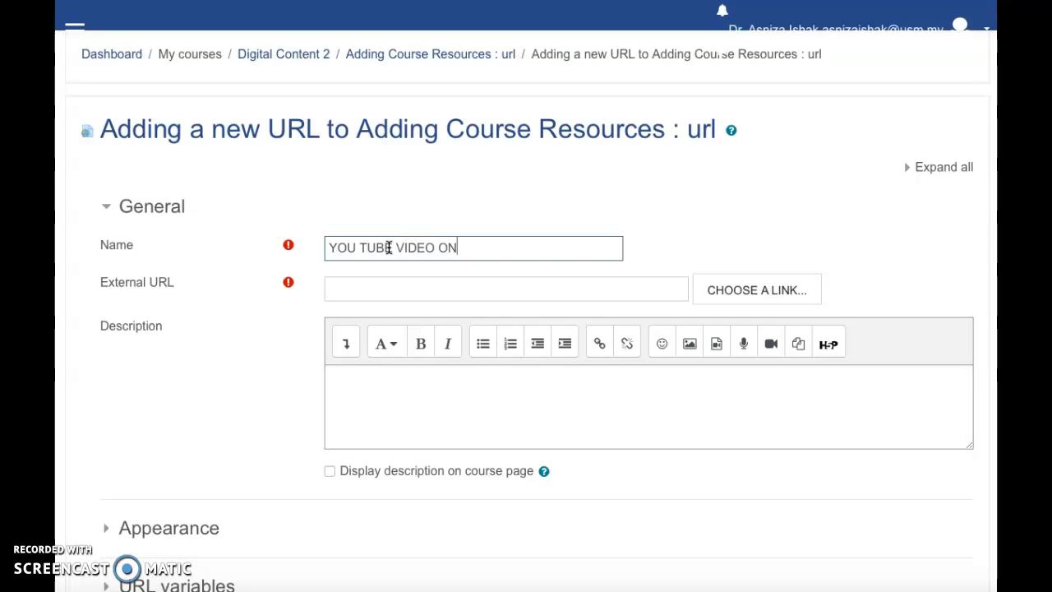
text( INQUIRY-BASED LEARNING)
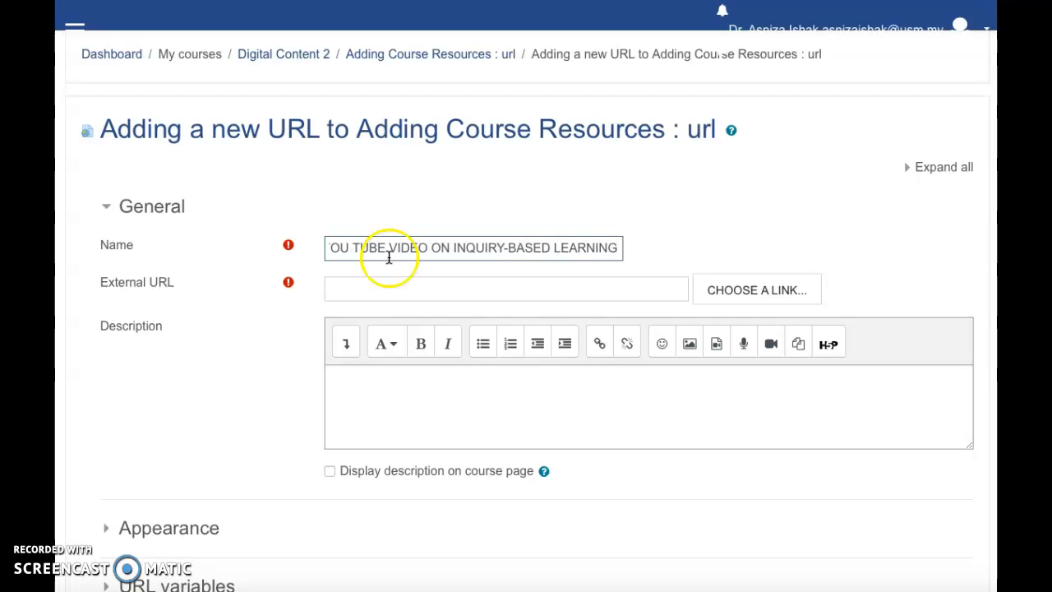
- Switch to YouTube and open the video "Inquiry Based Learning and Integrating Technology in IBL" from the account's own channel
click(374, 289)
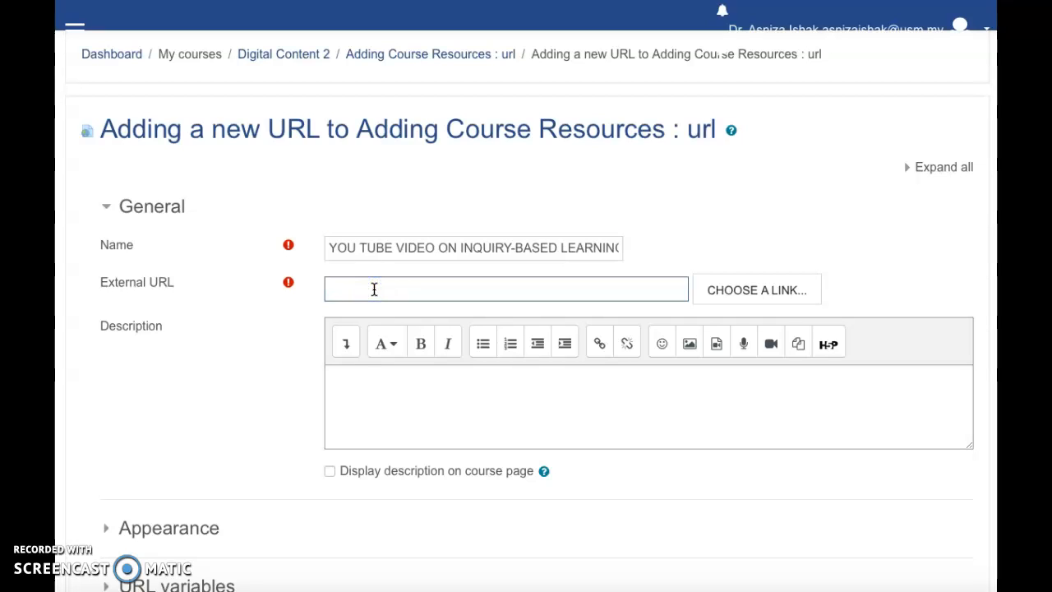
click(773, 302)
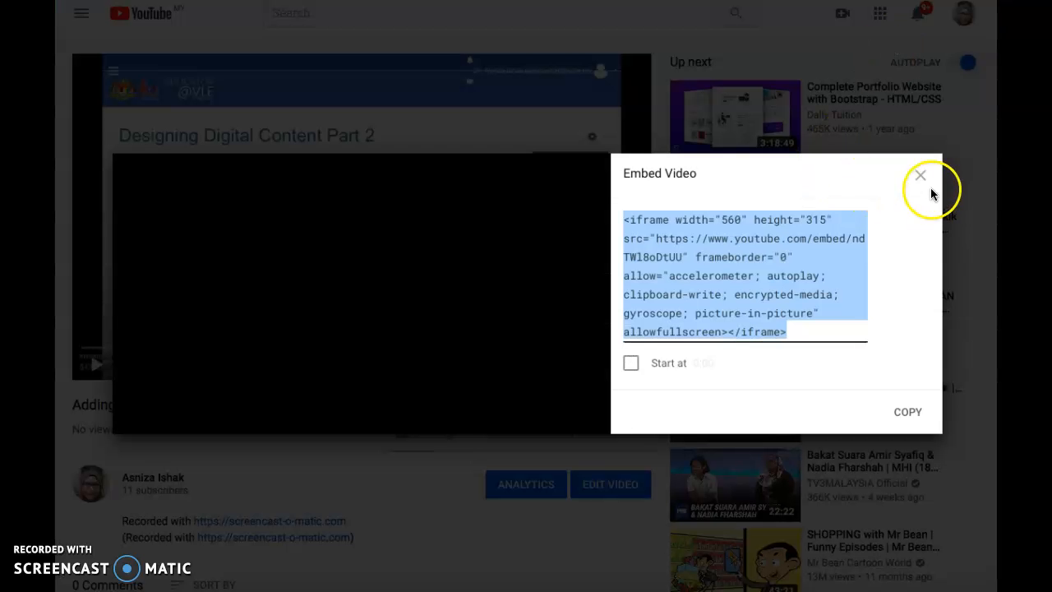
click(920, 177)
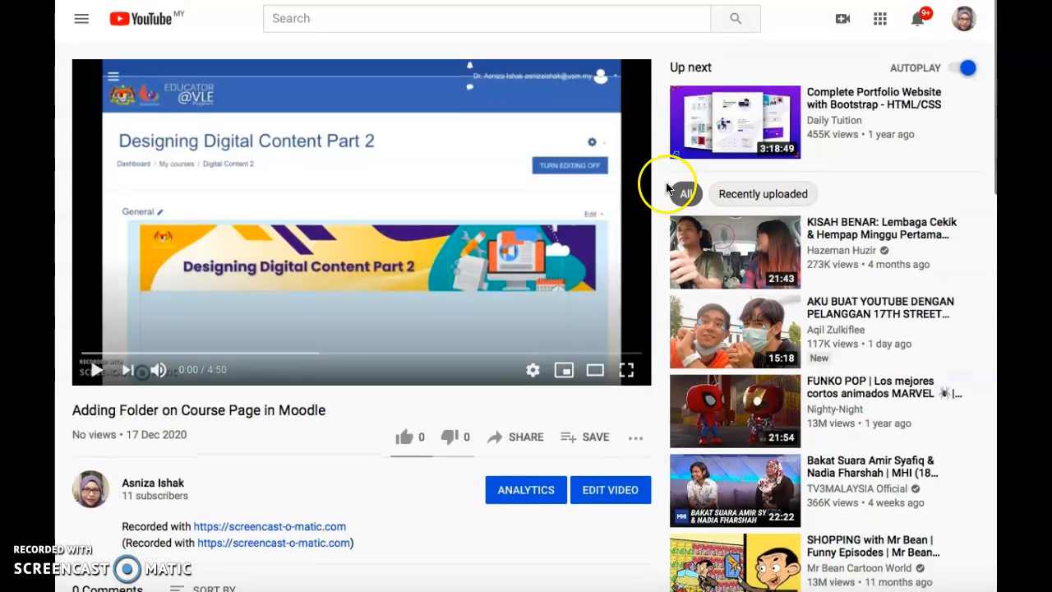
click(964, 18)
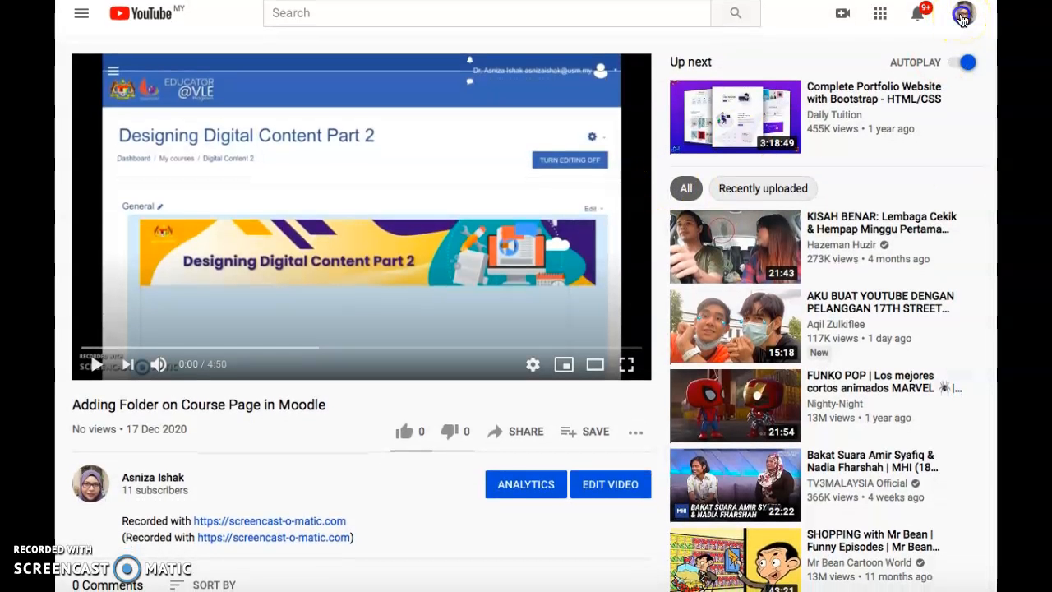
click(830, 133)
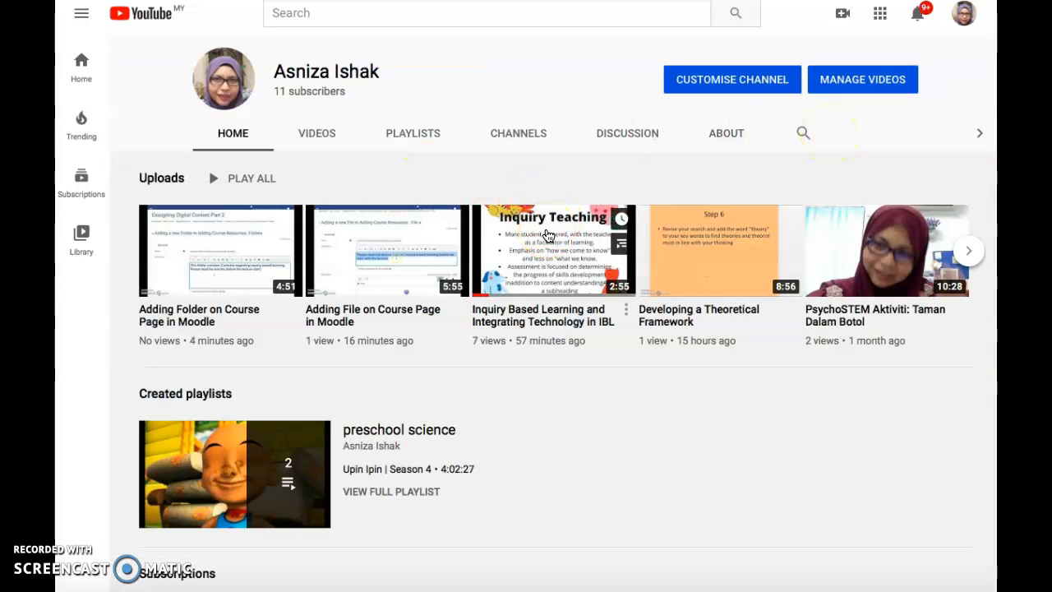
click(548, 236)
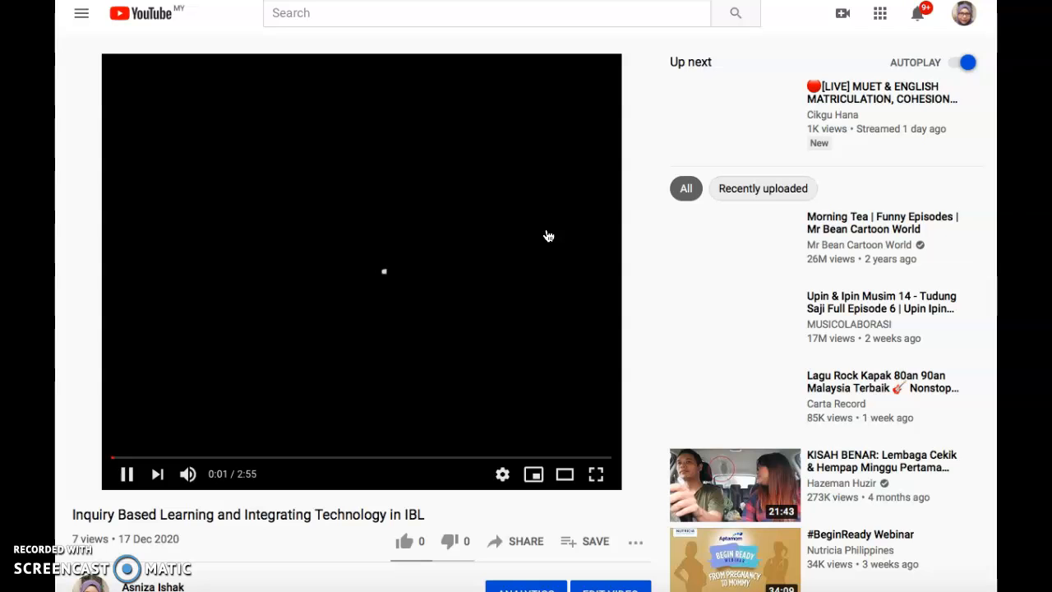
- Copy the share link of the inquiry-based learning video and pause its playback
scroll(548, 236, down, 1)
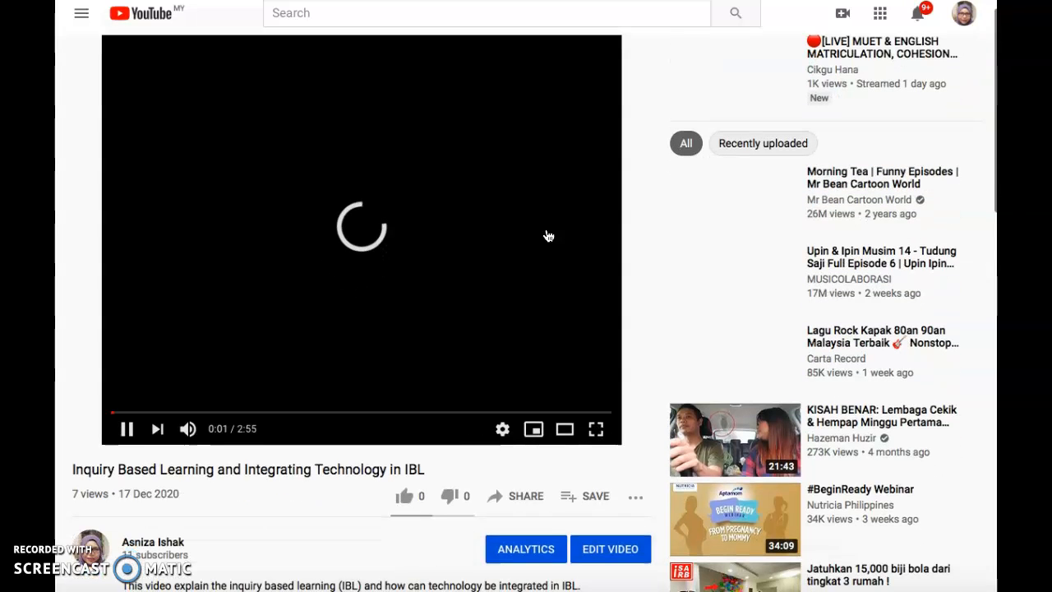
scroll(548, 236, down, 1)
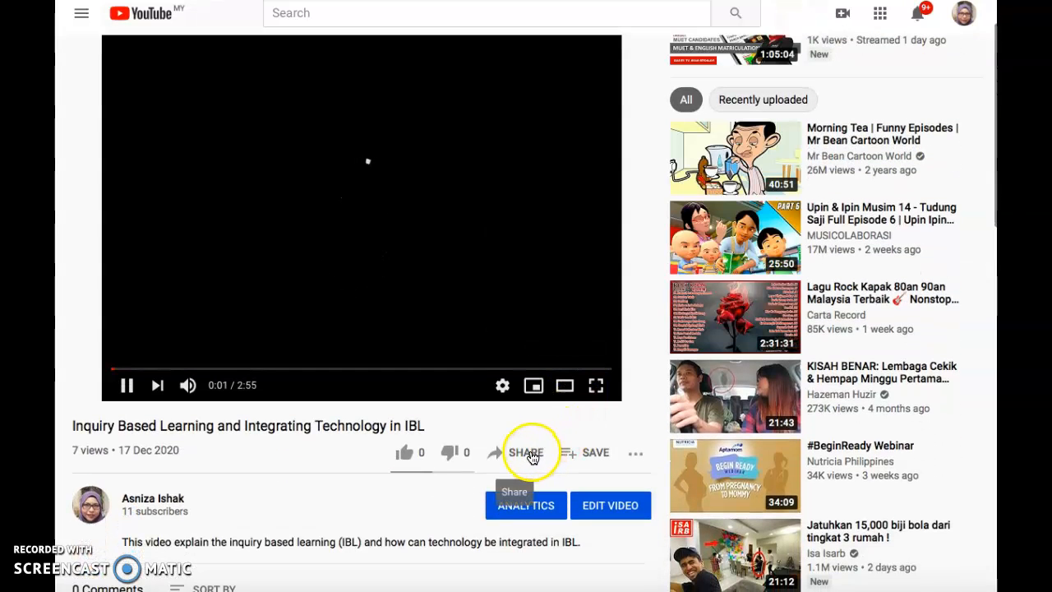
click(533, 457)
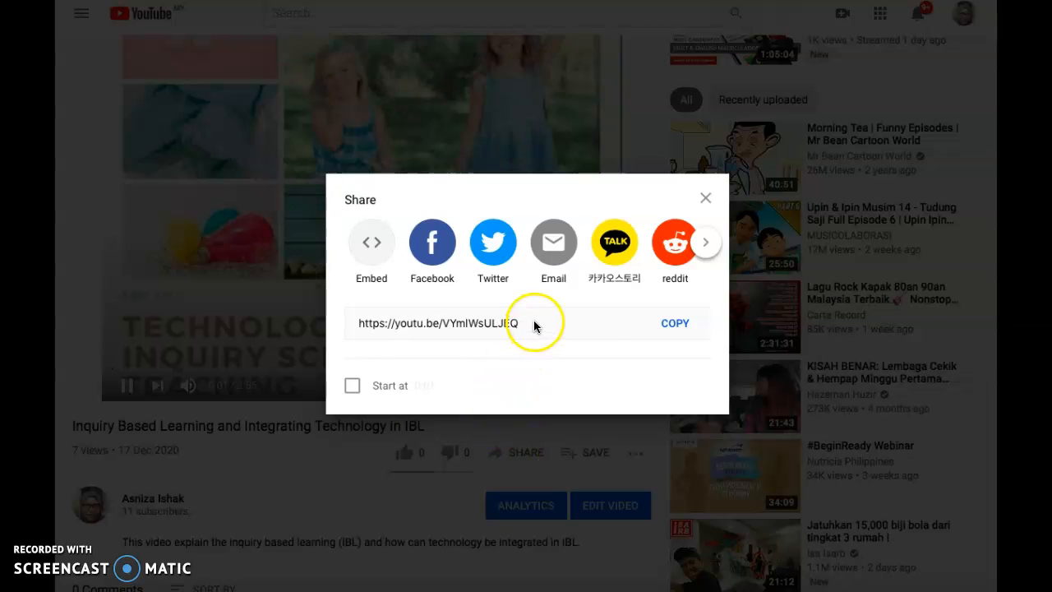
click(674, 325)
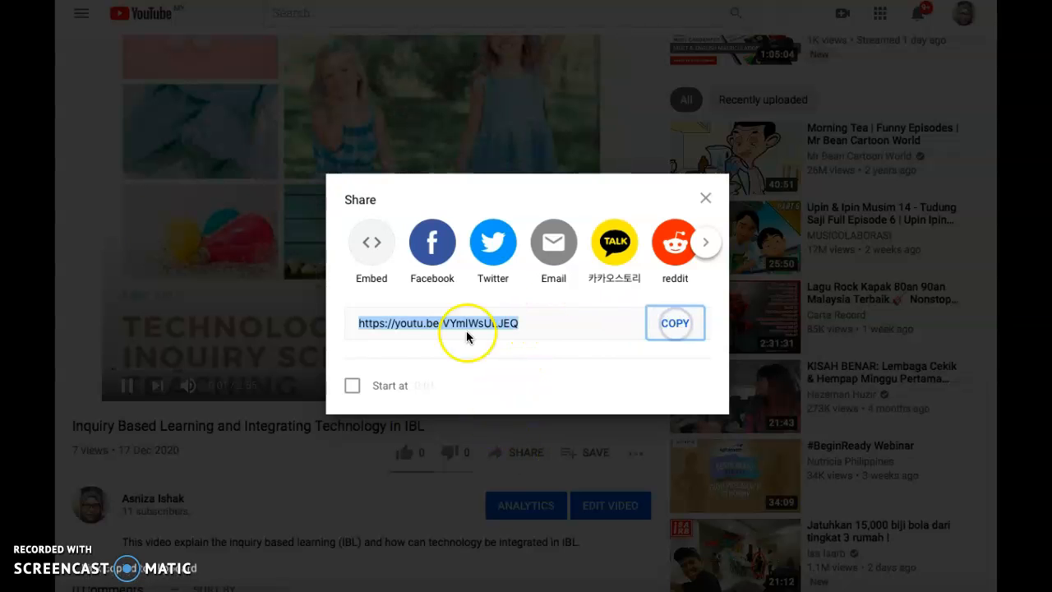
click(704, 198)
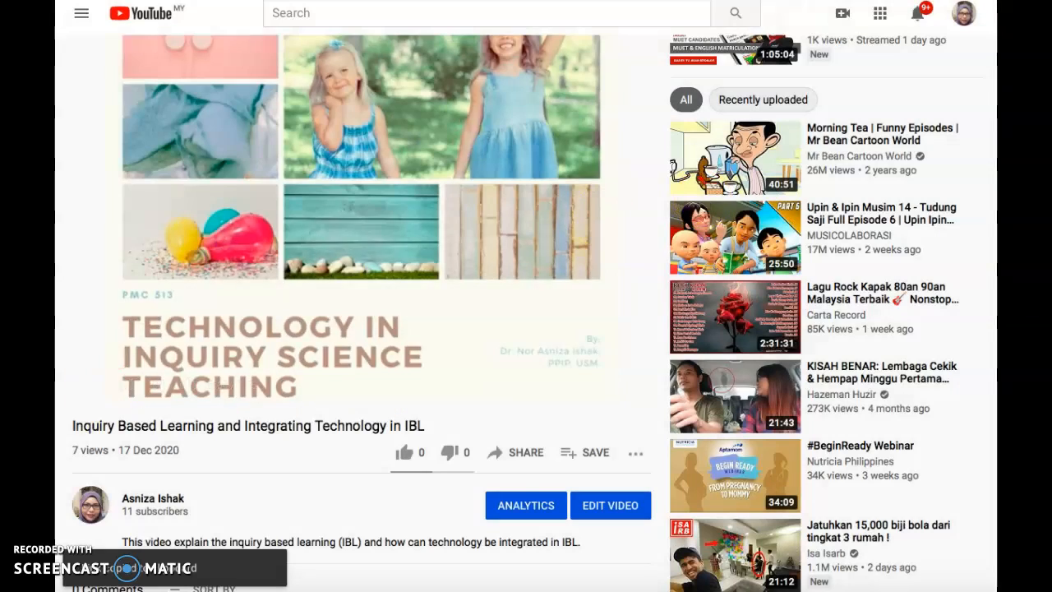
click(125, 384)
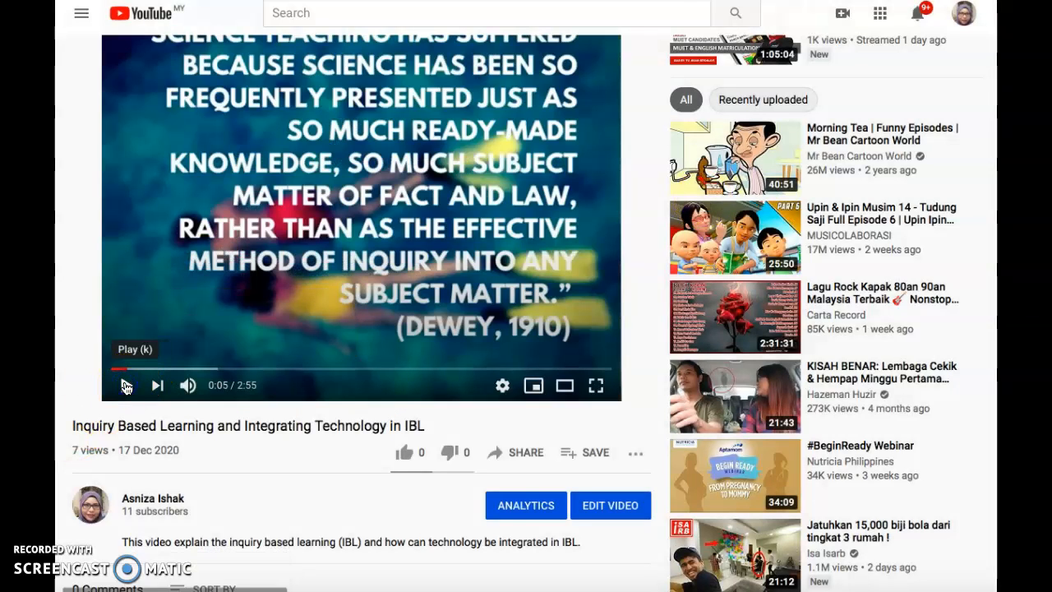
- Switch back to the Moodle form and paste the copied YouTube link as the External URL
click(690, 1)
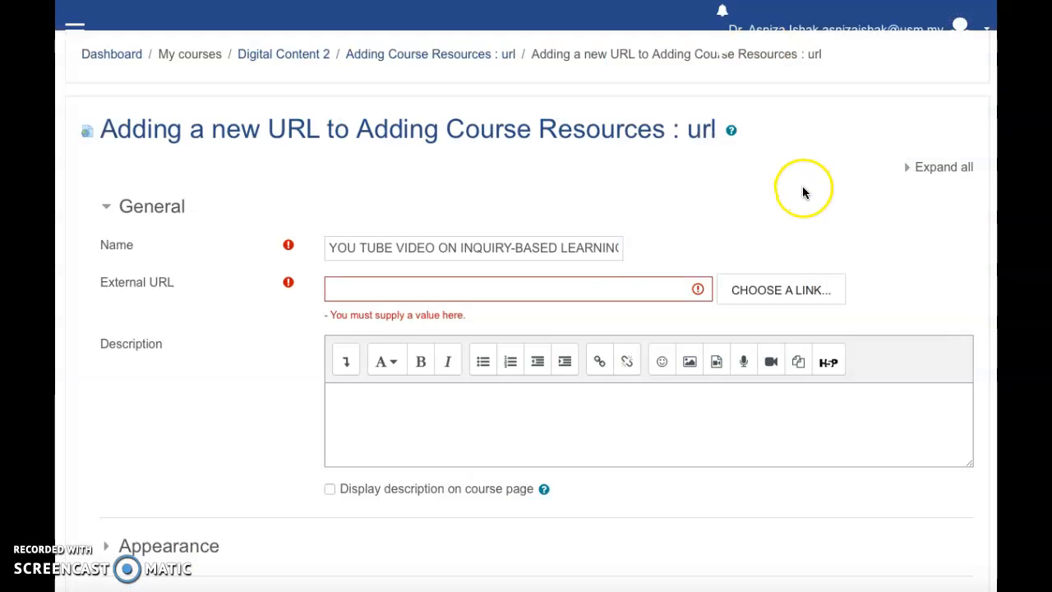
click(584, 287)
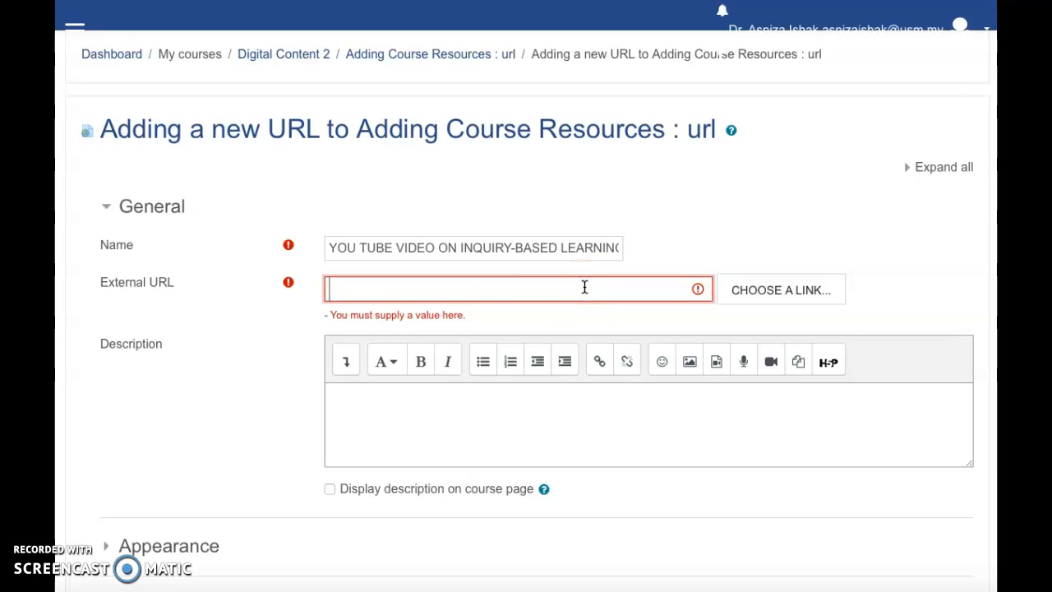
key(ctrl+v)
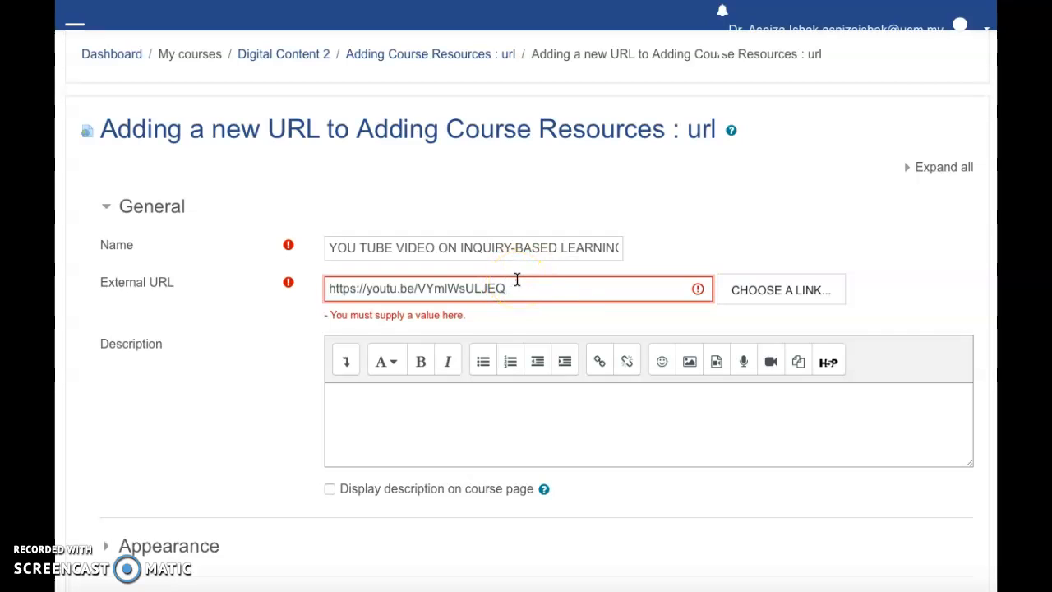
- Enter the description "This url link will direst you to the You Tube video on inquiry-based learning. Please watch the video."
click(438, 402)
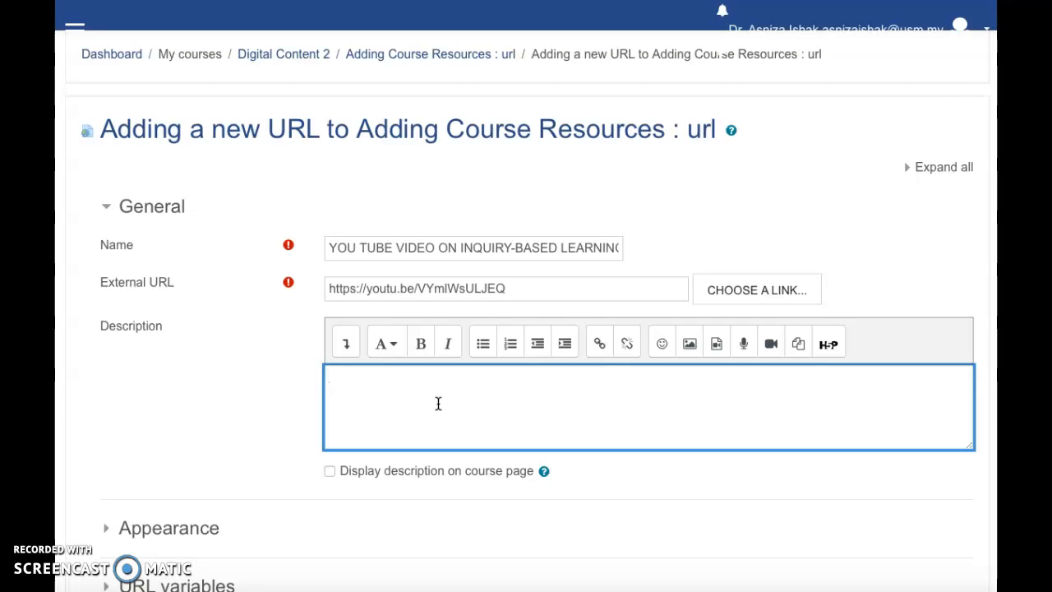
text(This url link will direst you to the )
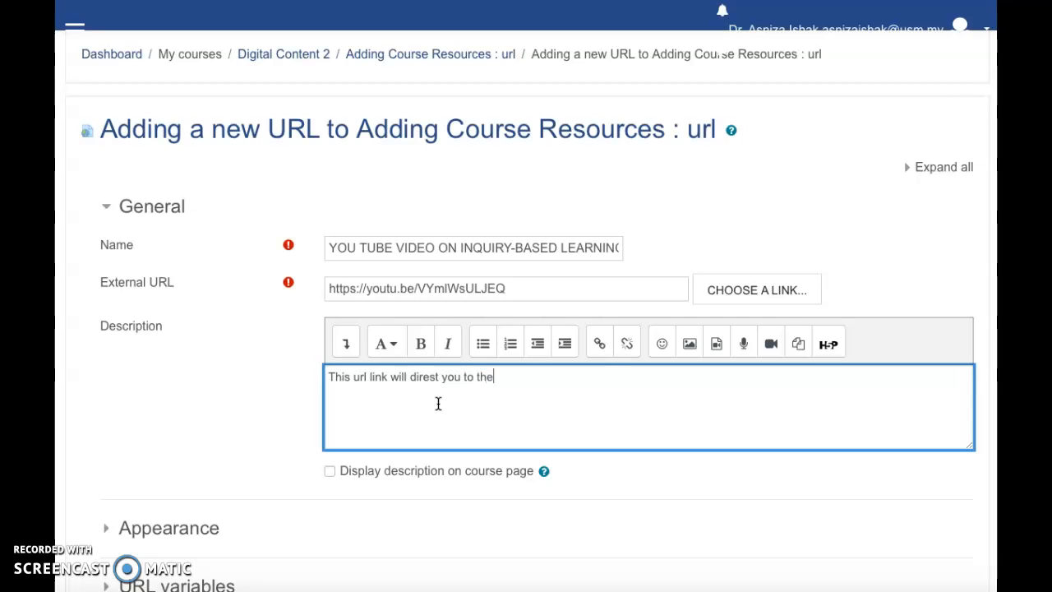
text(You tuv)
key(BackSpace)
key(BackSpace)
key(BackSpace)
text(Tuve)
key(BackSpace)
key(BackSpace)
key(BackSpace)
text(be video on inq)
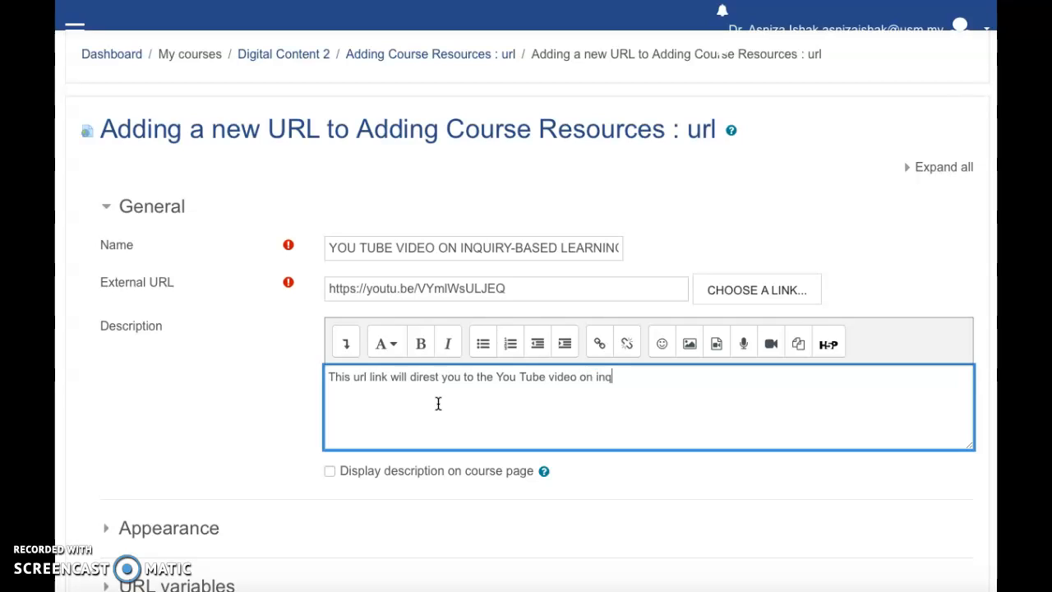
text(uiry-based learning.)
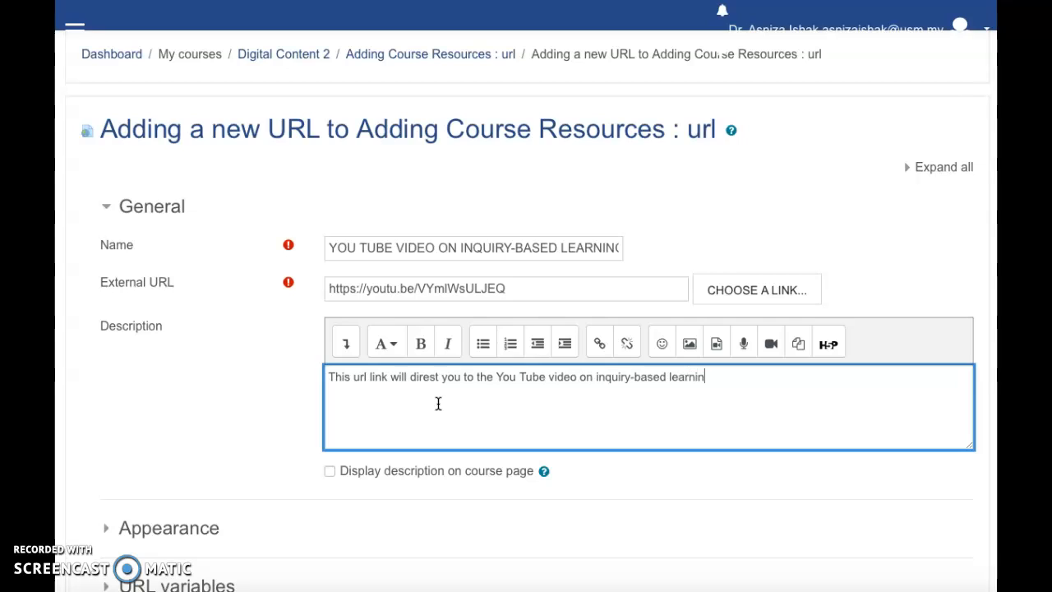
text(Please watch the video.)
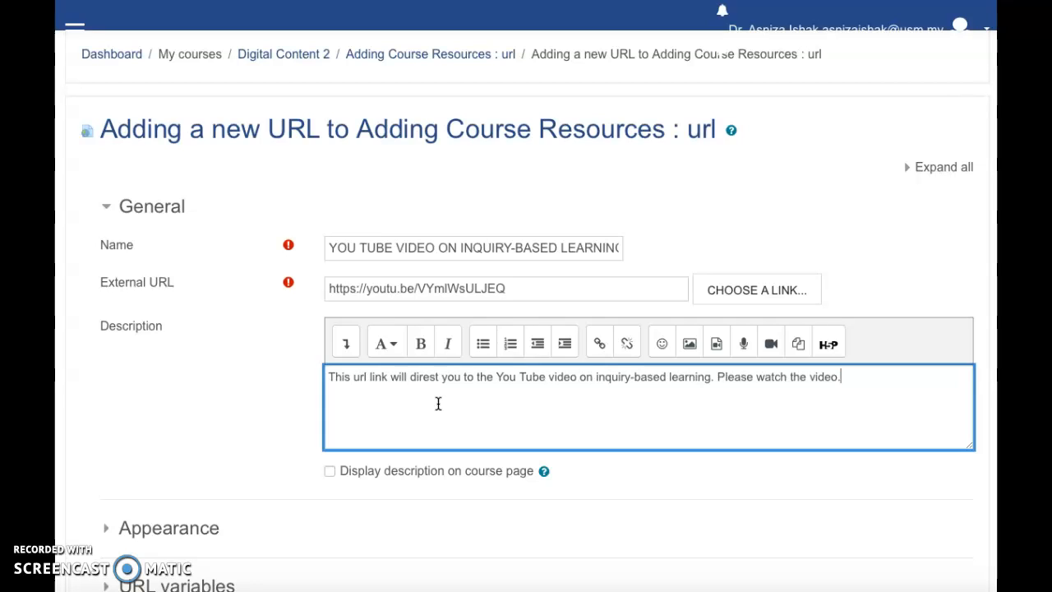
- Format the whole description text as bold and as a large heading
drag(846, 377, 317, 373)
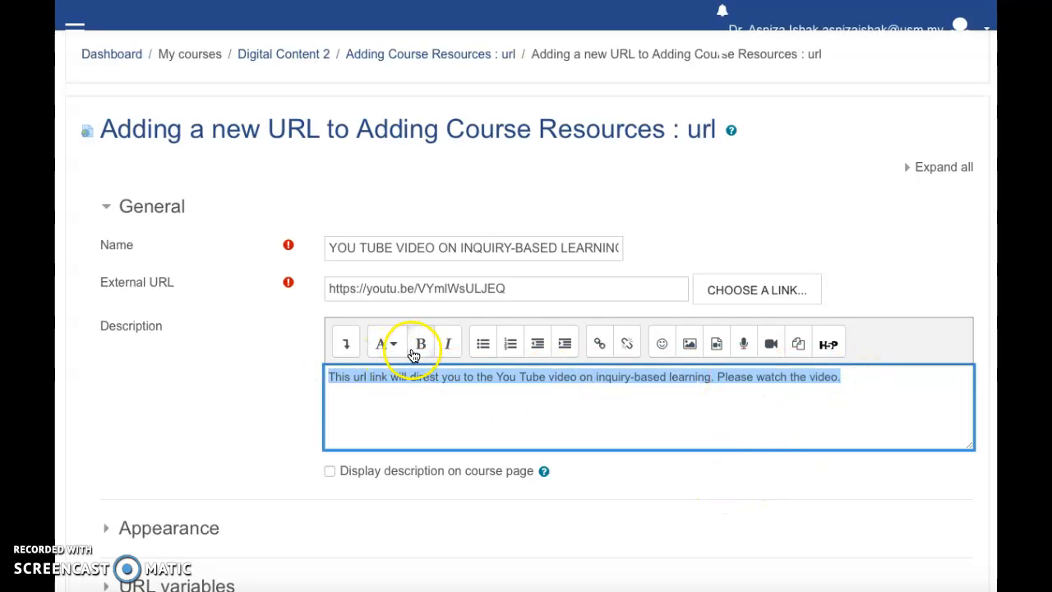
click(416, 345)
click(384, 344)
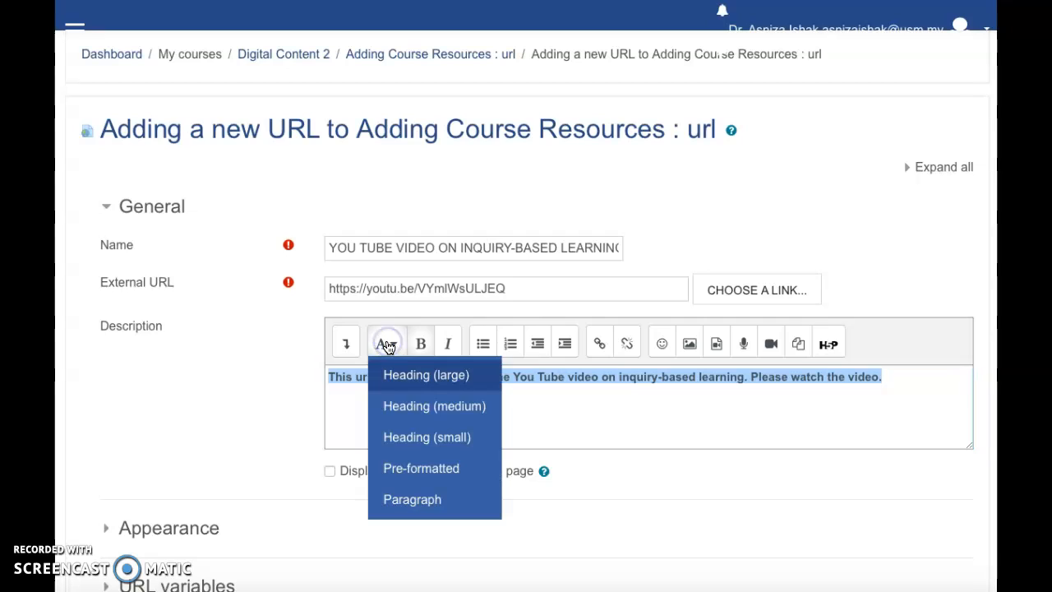
click(408, 380)
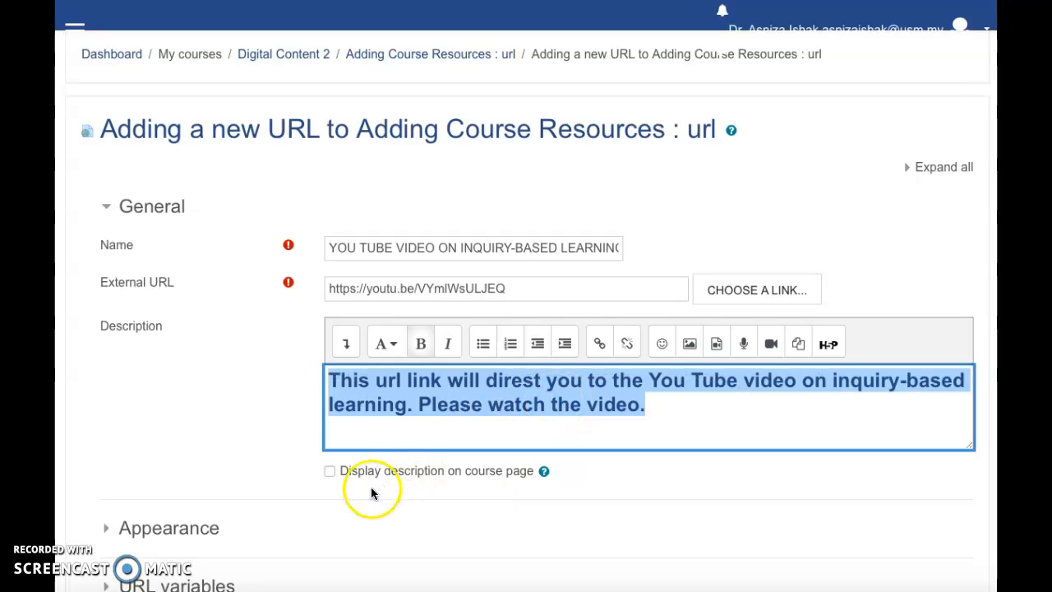
- Enable displaying the description on the course page, then save the URL resource and return to the course
click(330, 471)
scroll(657, 439, down, 1)
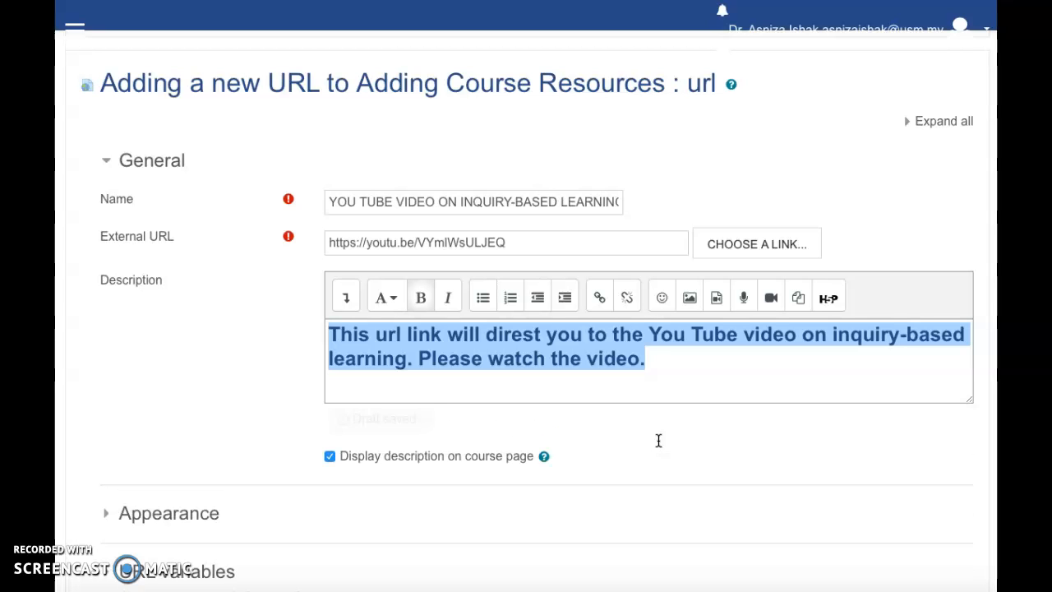
scroll(659, 440, down, 4)
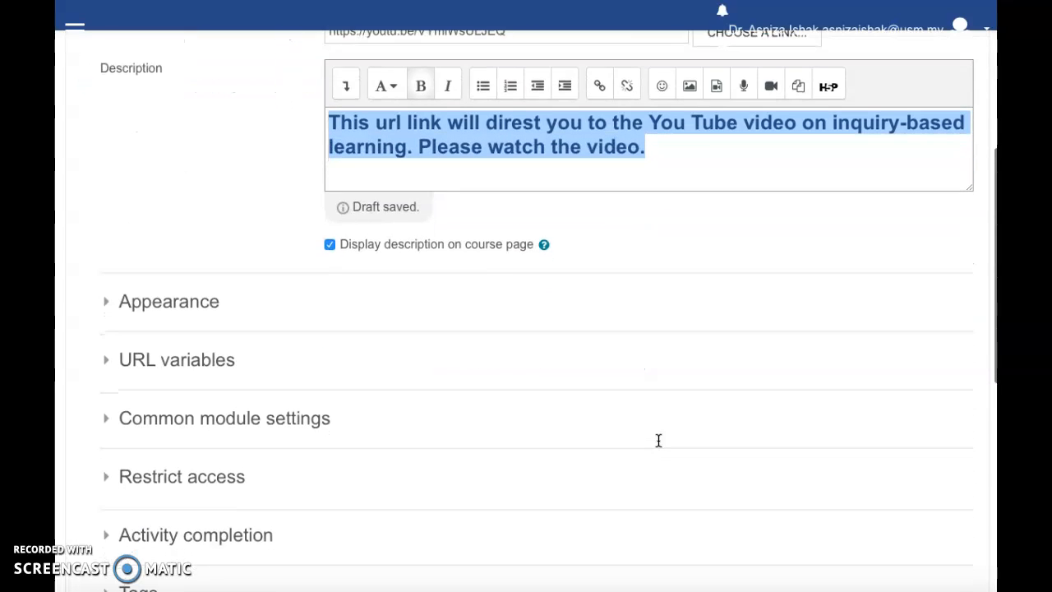
scroll(659, 440, down, 2)
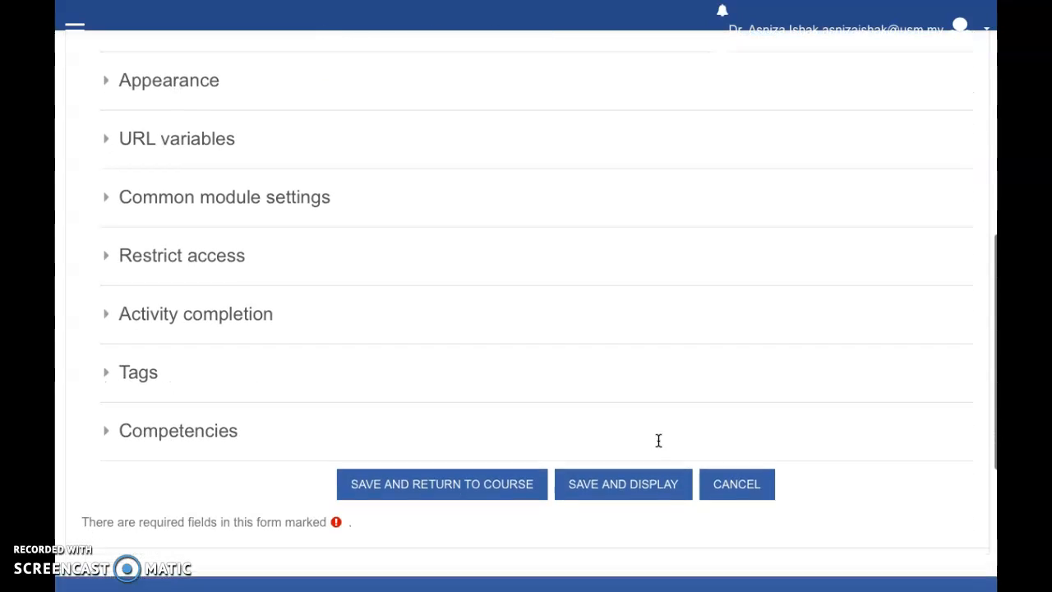
scroll(659, 440, down, 1)
click(453, 456)
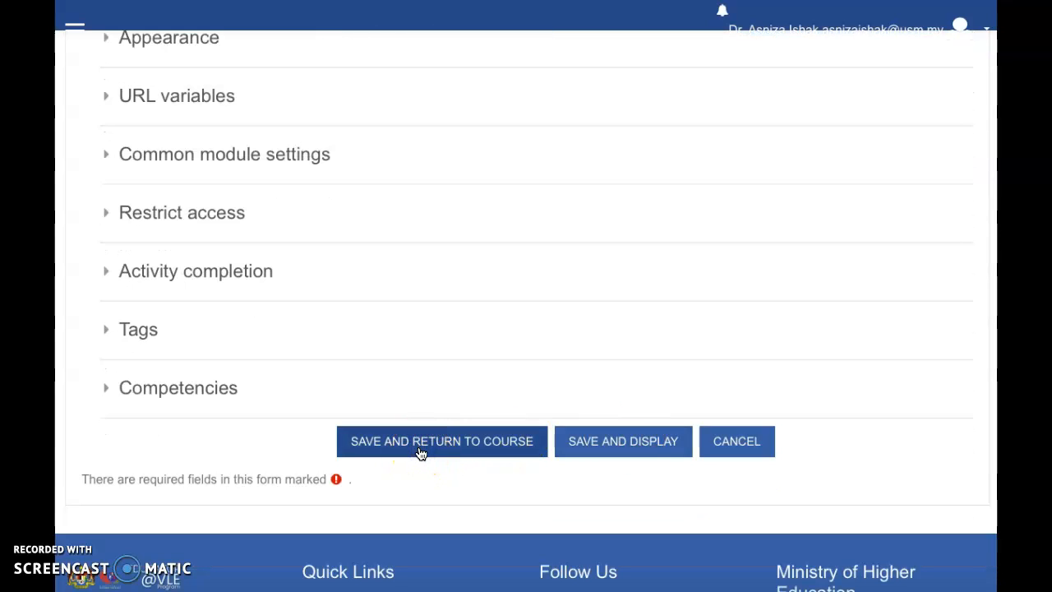
click(411, 450)
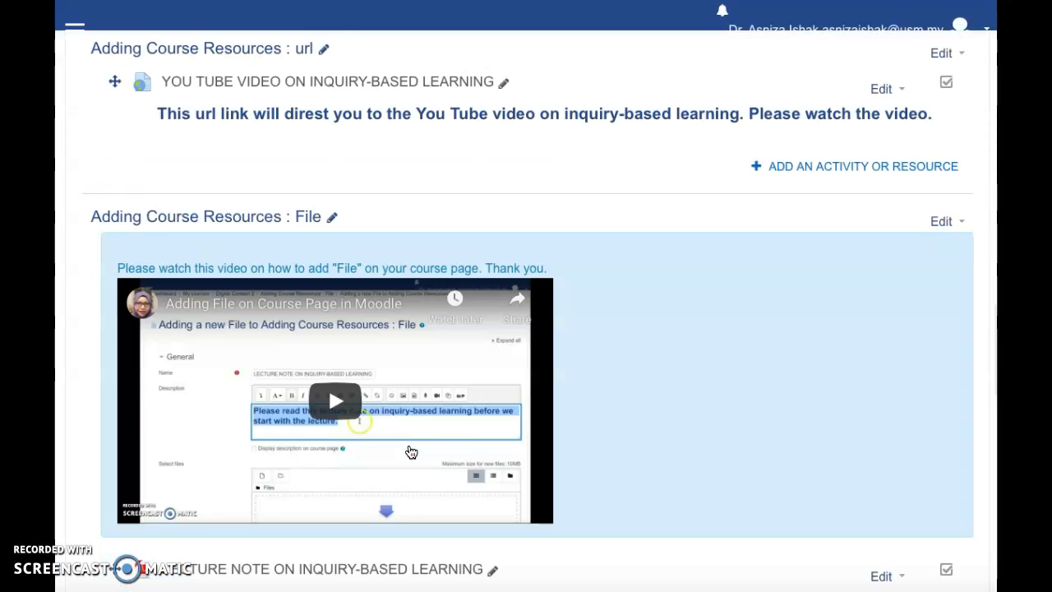
- Test the "YOU TUBE VIDEO ON INQUIRY-BASED LEARNING" link from the course page and pause the video it opens
click(715, 336)
scroll(716, 337, down, 5)
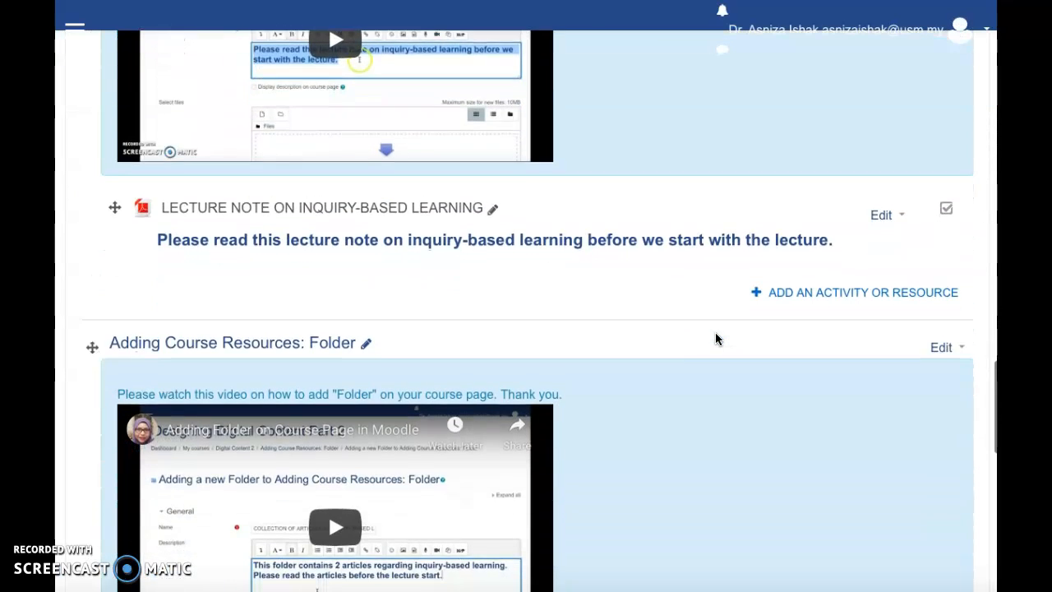
scroll(715, 339, down, 3)
scroll(715, 339, up, 5)
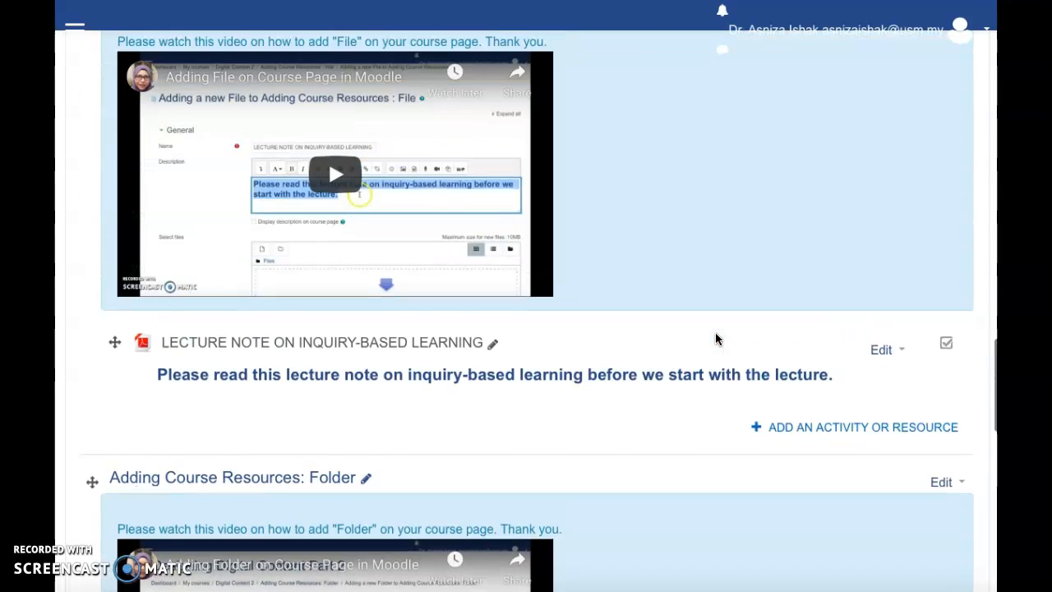
scroll(715, 339, up, 5)
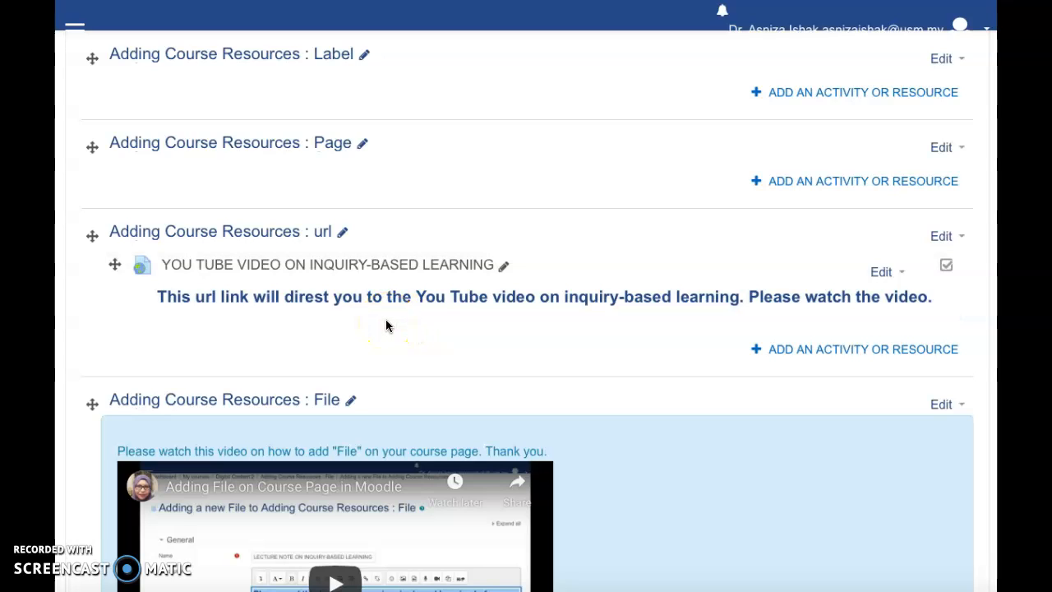
click(363, 321)
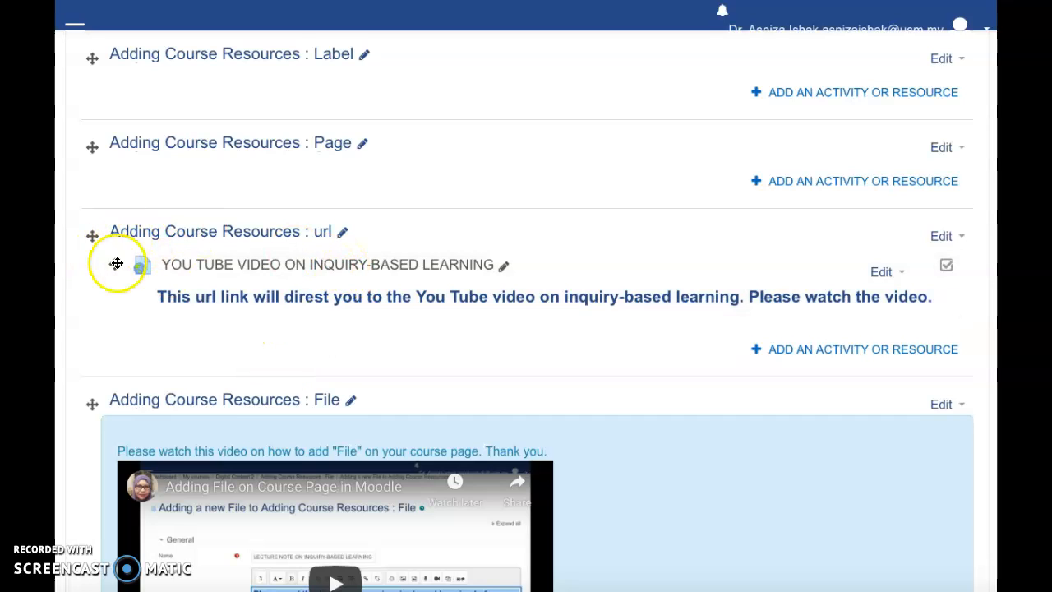
click(225, 267)
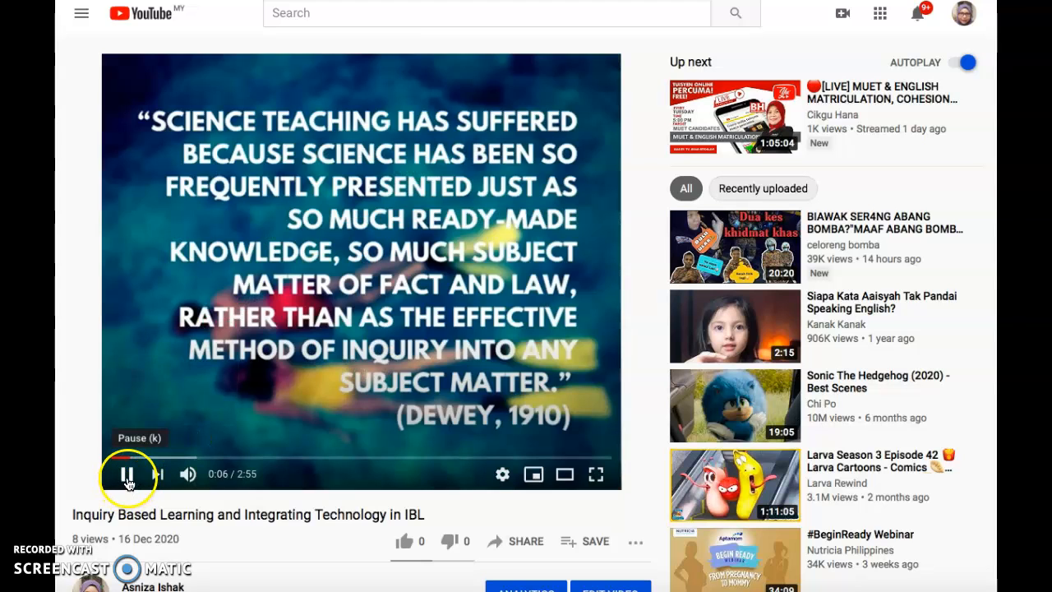
click(127, 477)
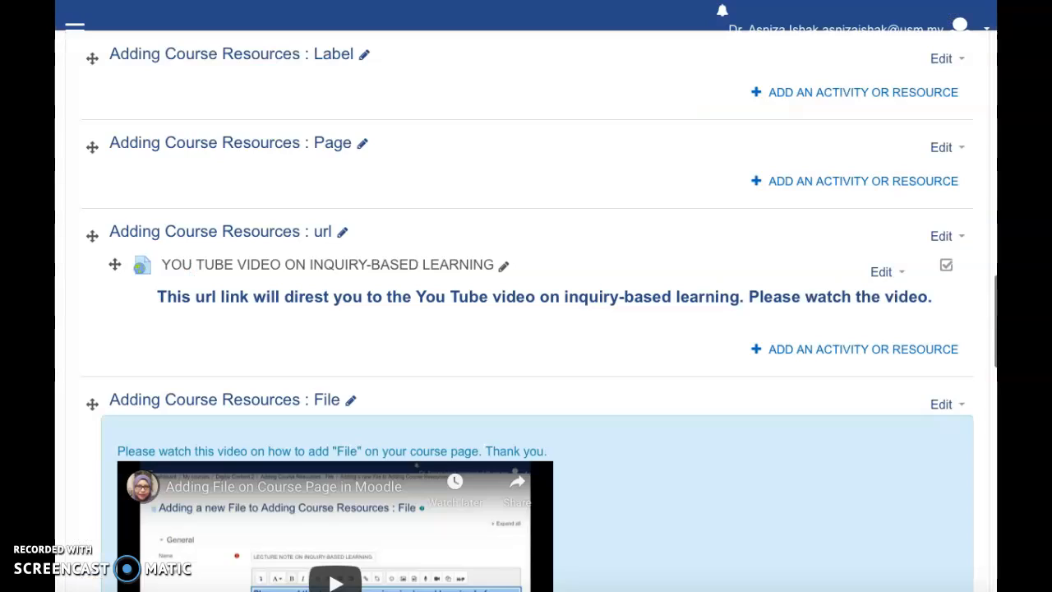
- Back on the Moodle course page, start adding another URL resource to the "Adding Course Resources : url" section
scroll(366, 167, down, 2)
scroll(365, 167, down, 2)
scroll(366, 168, up, 5)
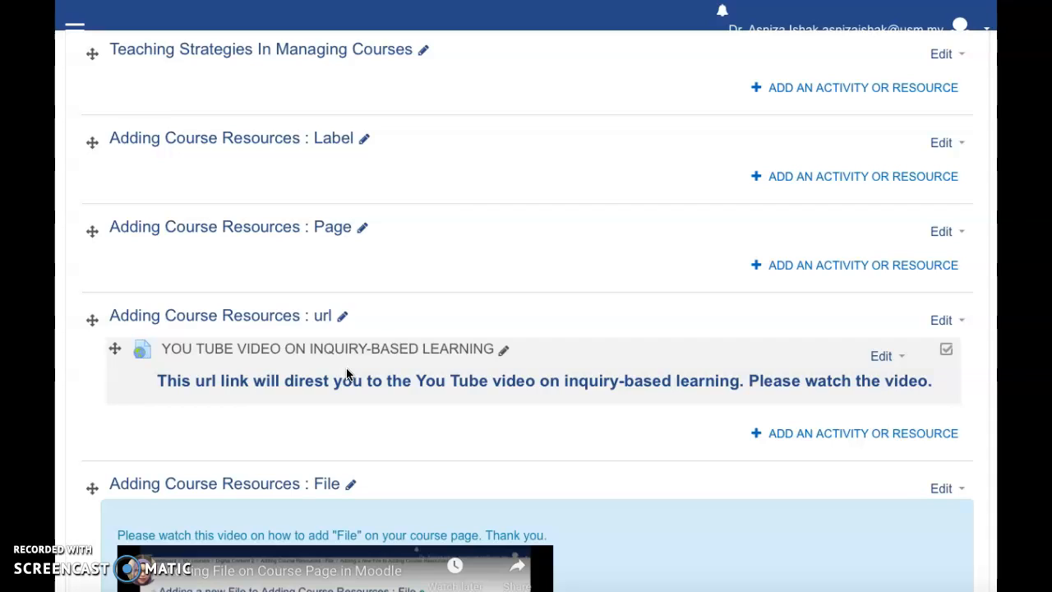
click(798, 444)
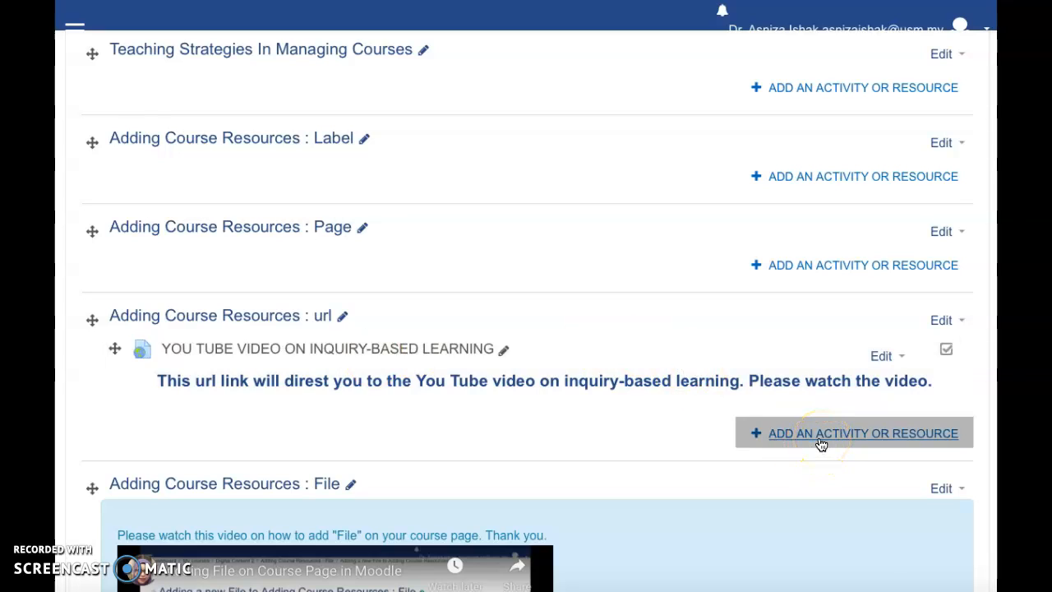
click(809, 439)
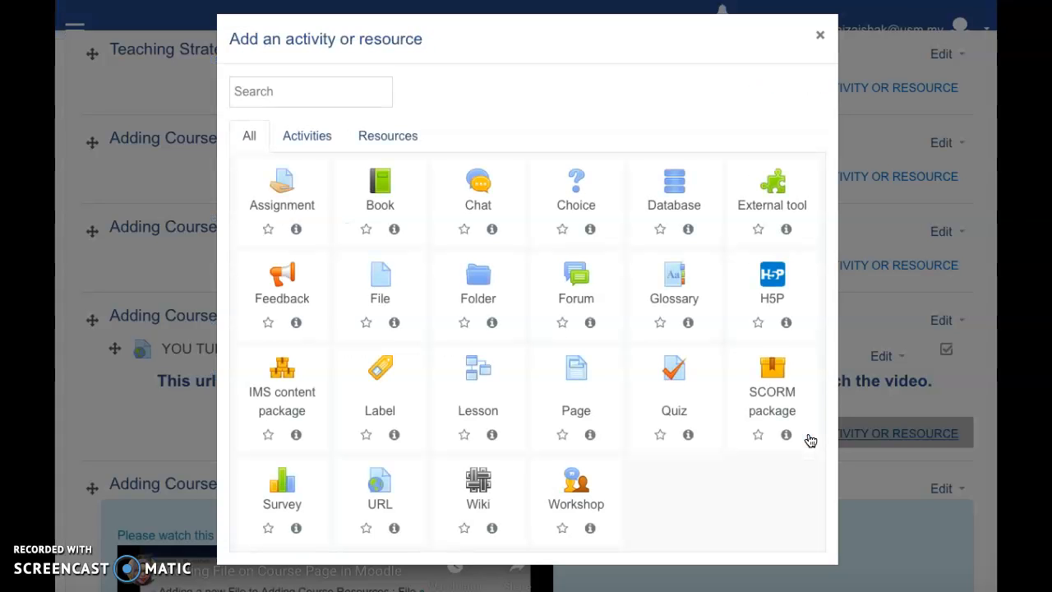
click(393, 136)
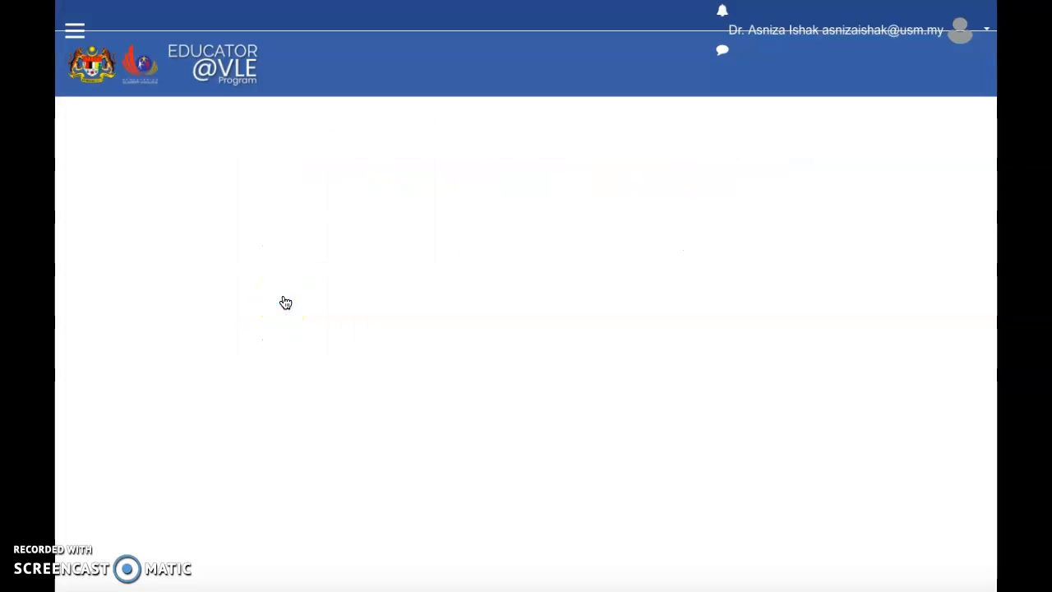
- Name the new URL resource "RECORDED VIDEO LECTURE ON INQUIRY-BASED LEARNING"
click(371, 383)
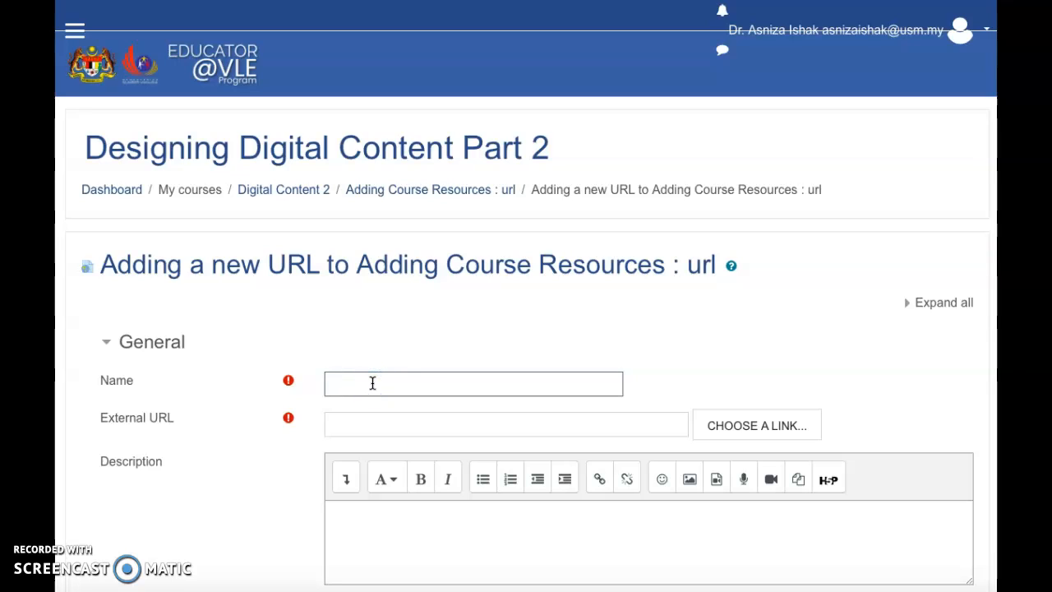
text(recordi)
key(BackSpace)
key(BackSpace)
key(BackSpace)
key(BackSpace)
key(BackSpace)
key(BackSpace)
key(BackSpace)
text(RECORDED )
text(LE)
key(BackSpace)
key(BackSpace)
text(VIDEO LECTURE ON)
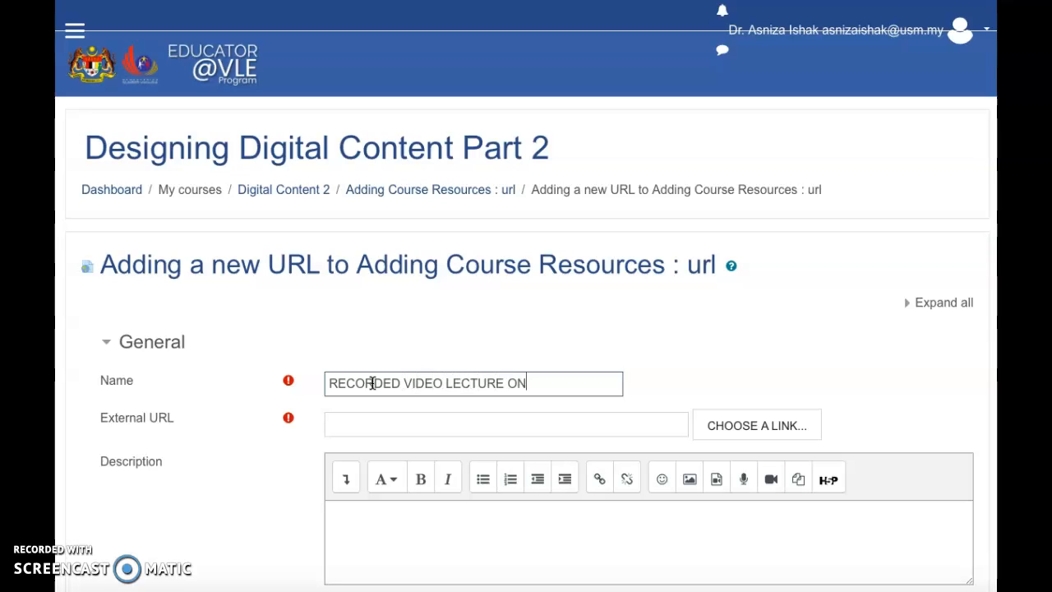
text( INQUIRY-BASED L)
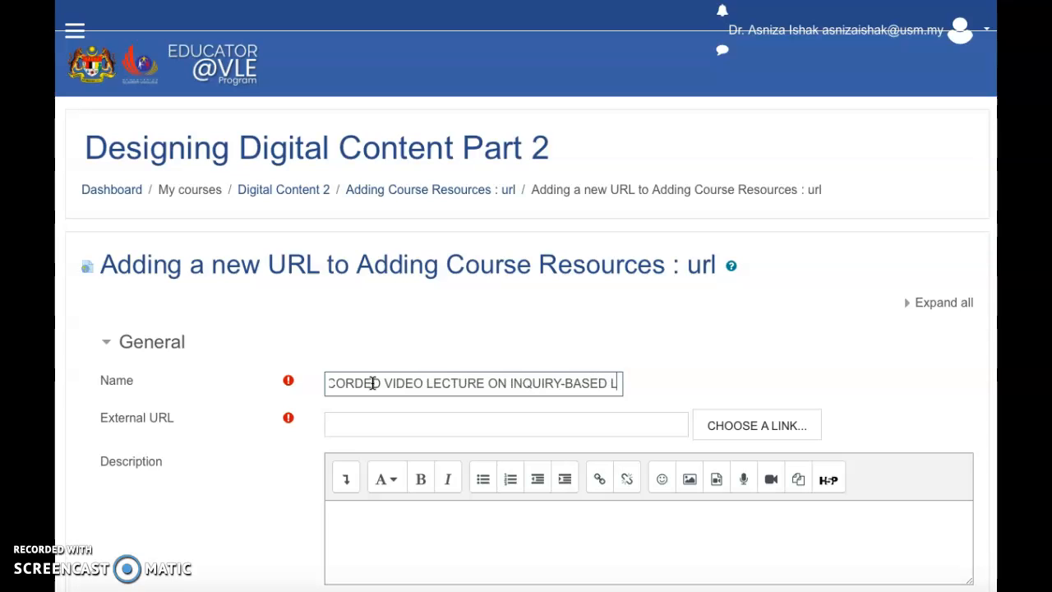
text(EARNING)
- Switch to Google Drive and copy the share link of "Recorded Video Lecture IBL.mp4" from My Drive
scroll(371, 381, down, 1)
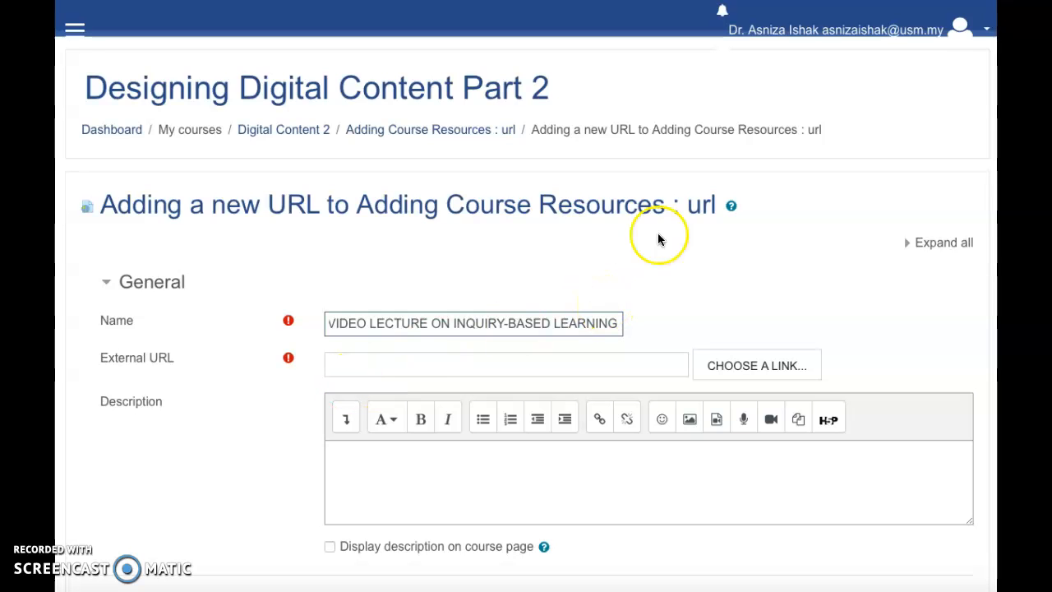
click(828, 1)
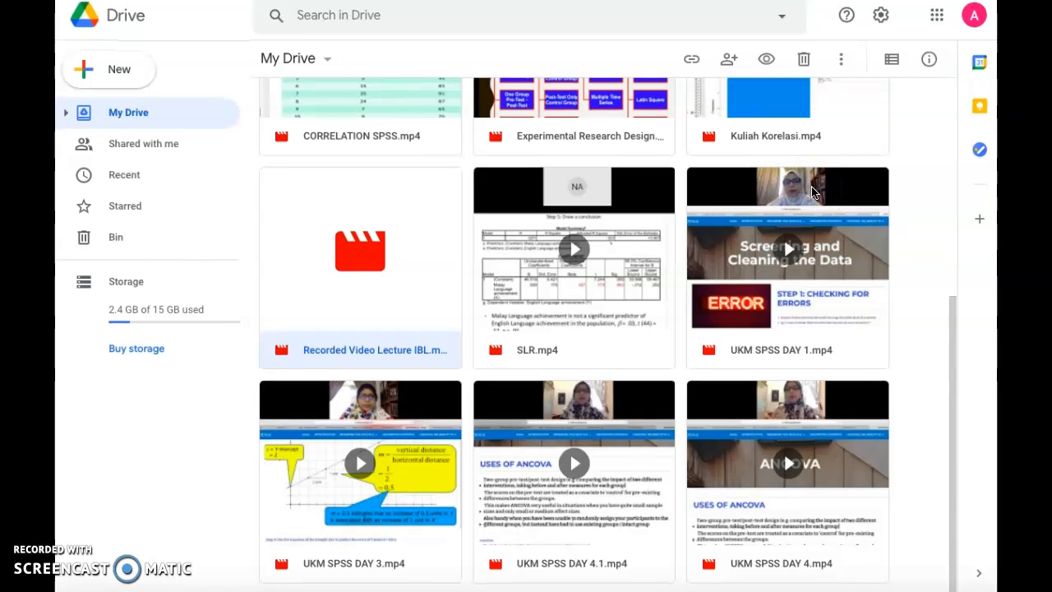
scroll(811, 192, up, 1)
scroll(811, 187, up, 1)
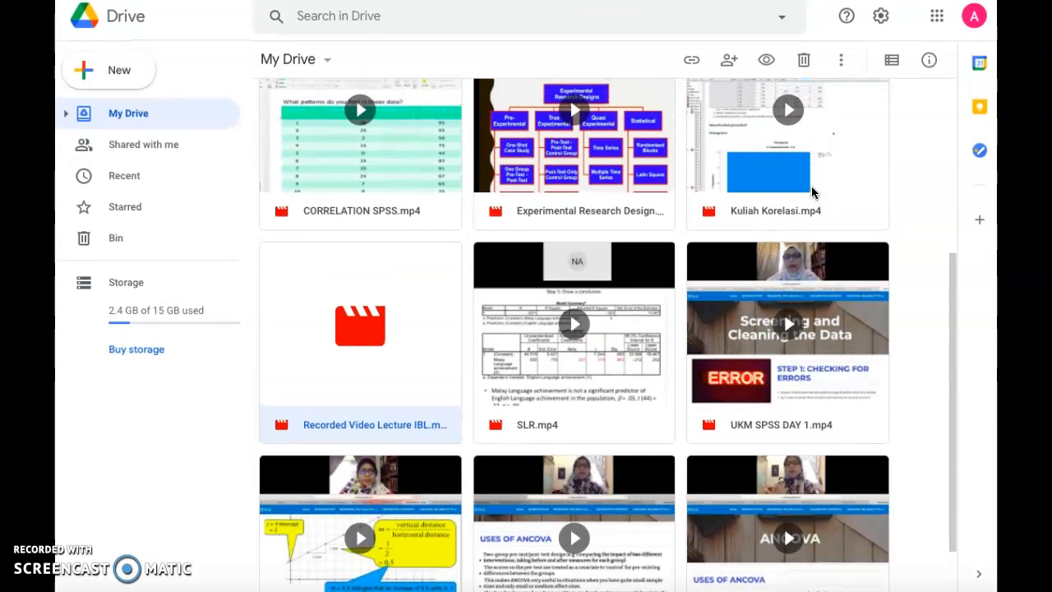
scroll(811, 187, down, 2)
scroll(811, 192, up, 5)
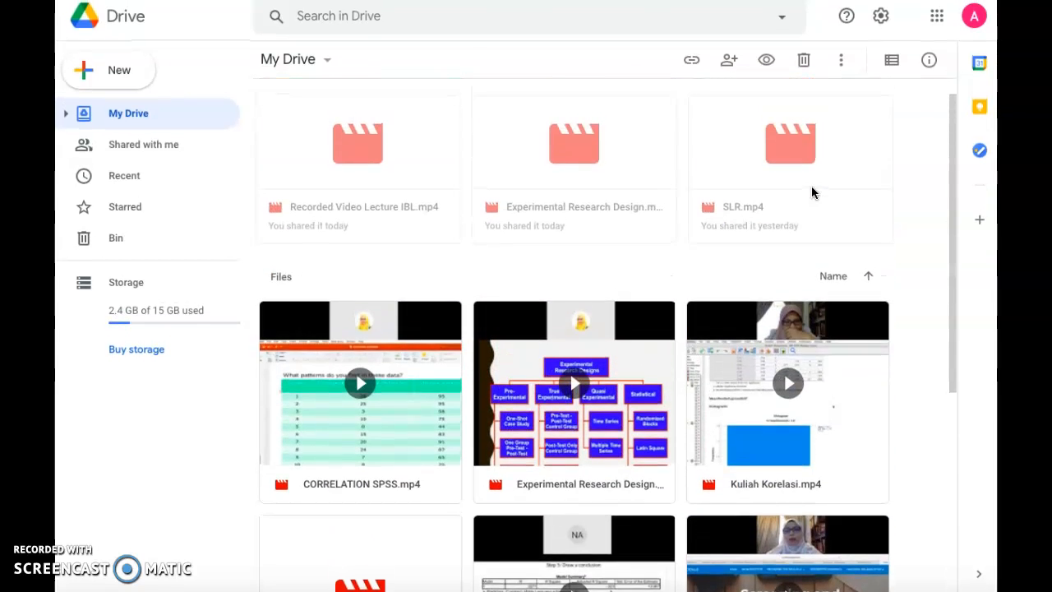
scroll(811, 193, down, 3)
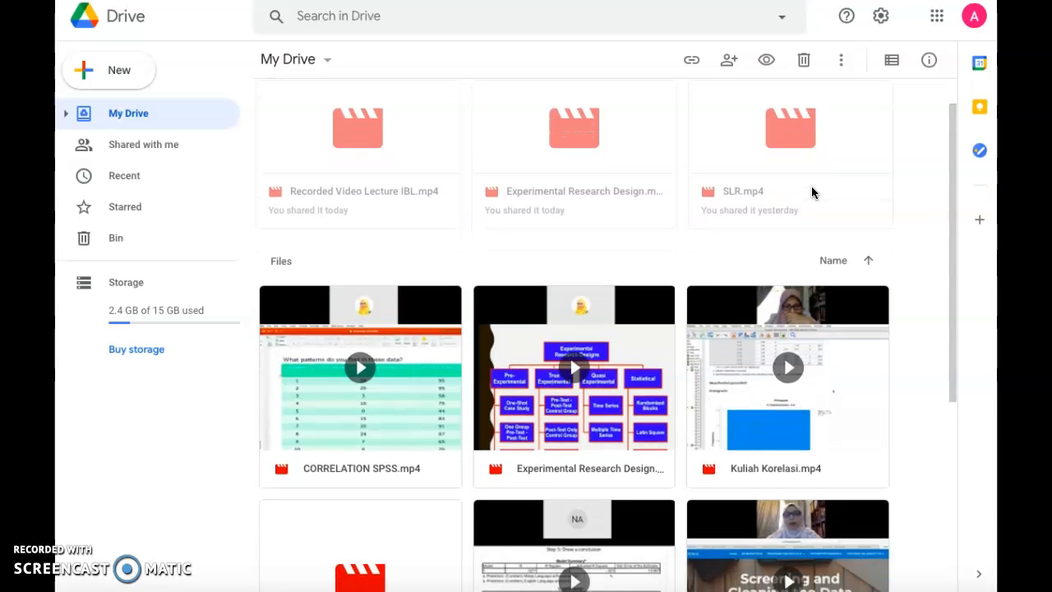
click(439, 467)
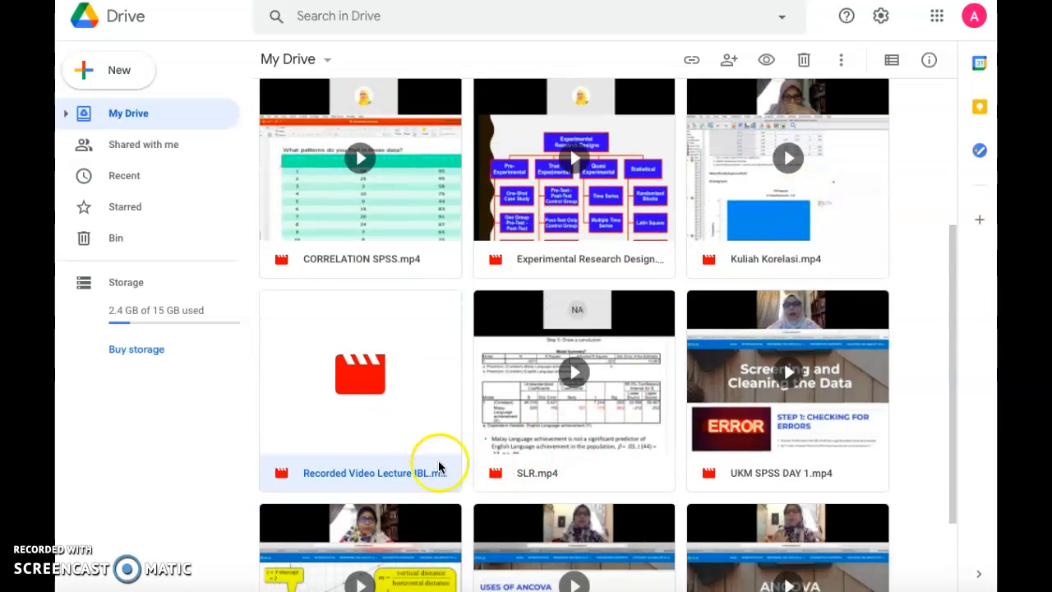
right_click(399, 421)
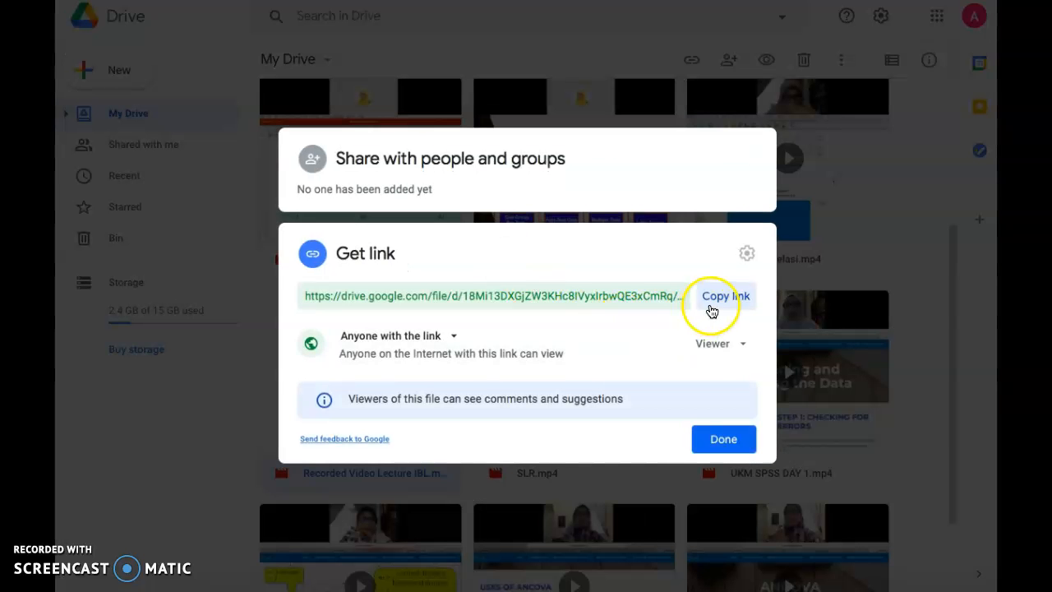
click(721, 301)
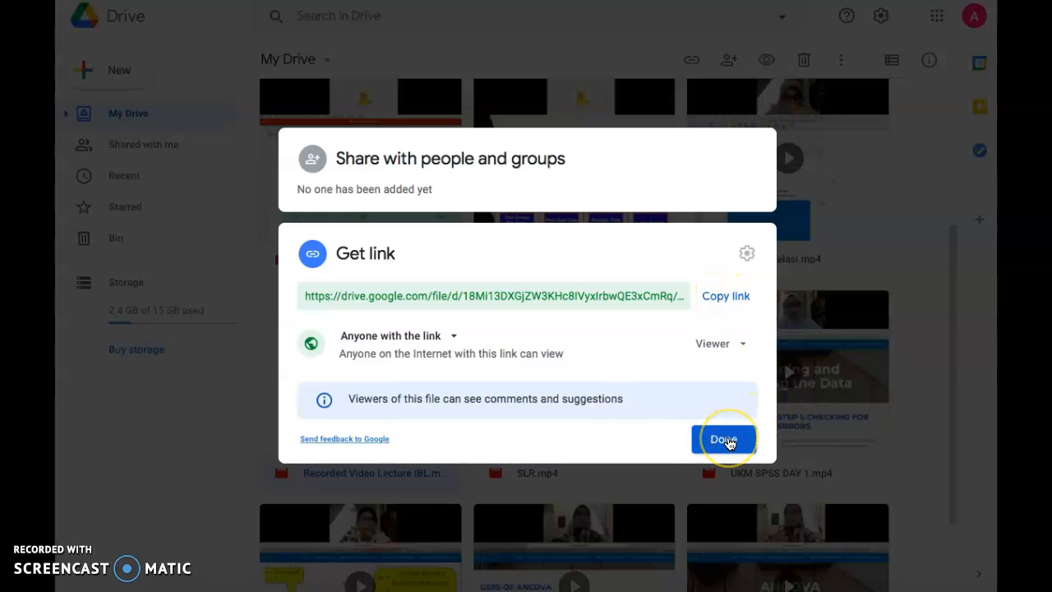
click(725, 440)
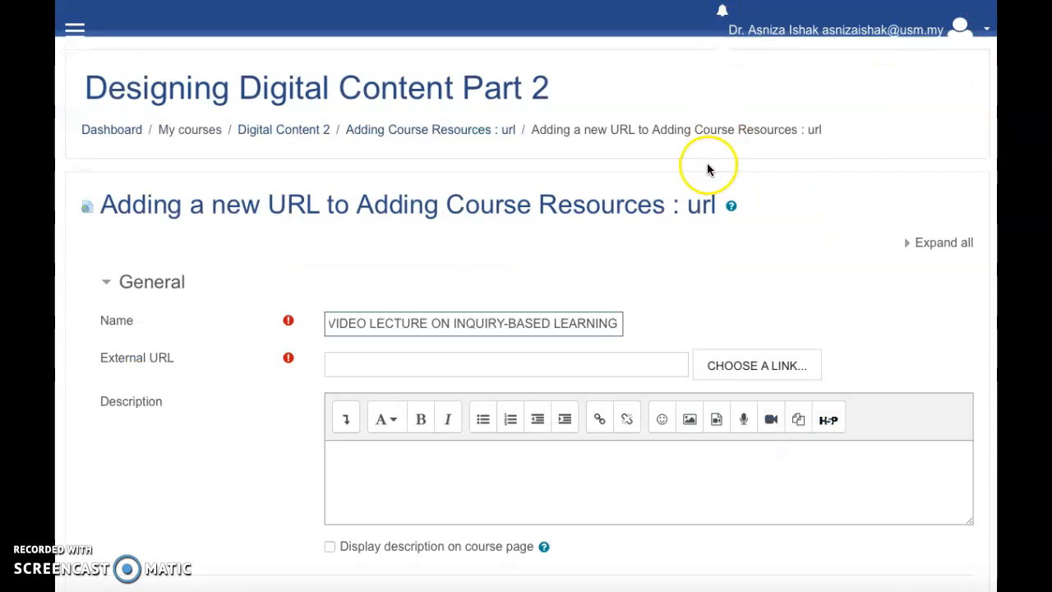
- Switch back to the Moodle form and paste the copied Google Drive link as the External URL
scroll(706, 166, down, 1)
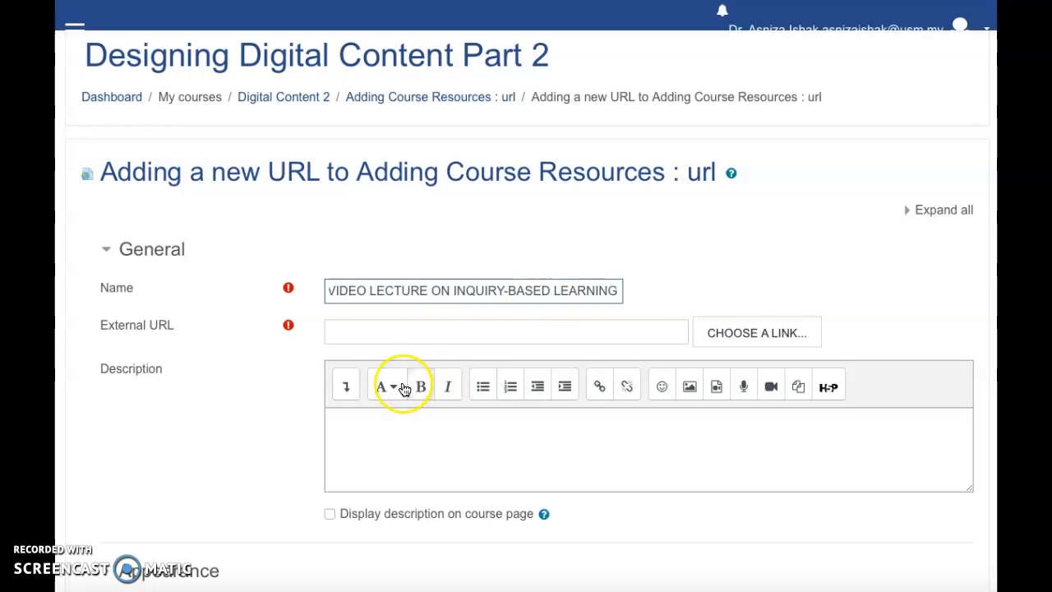
click(477, 333)
key(ctrl+v)
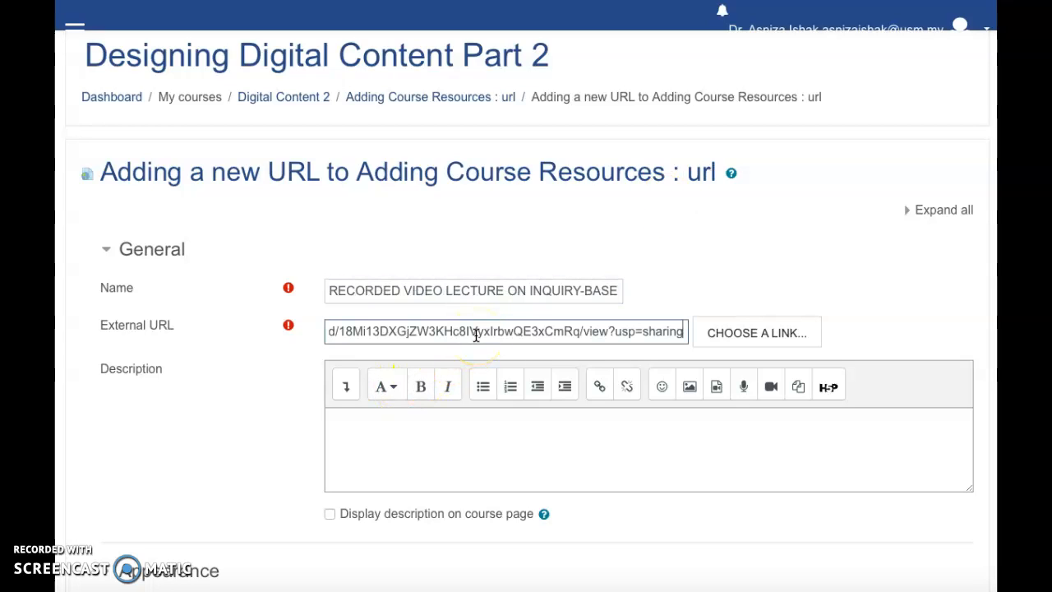
- Enter the description "This link contain the recorded video on the lecture of inquiry-based learning."
click(453, 426)
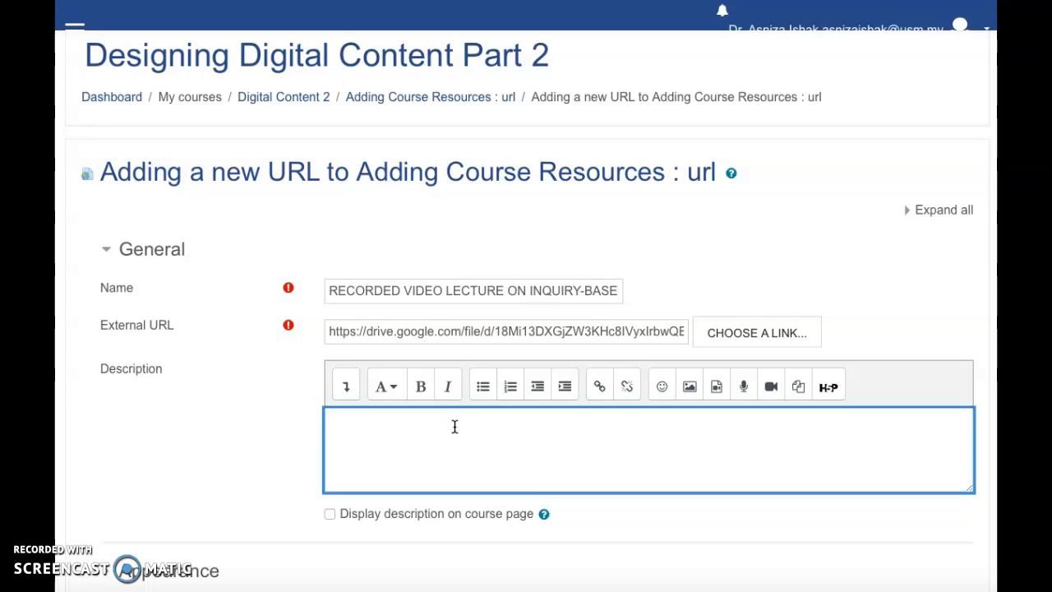
text(This link contain the recorded video on )
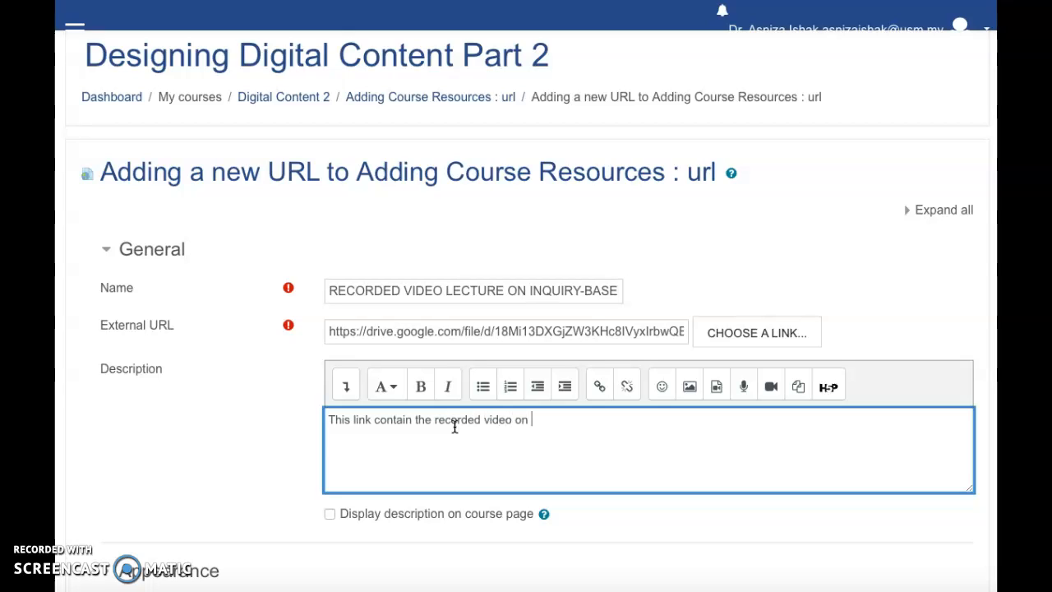
text(the lecture of inquiry-based learning.)
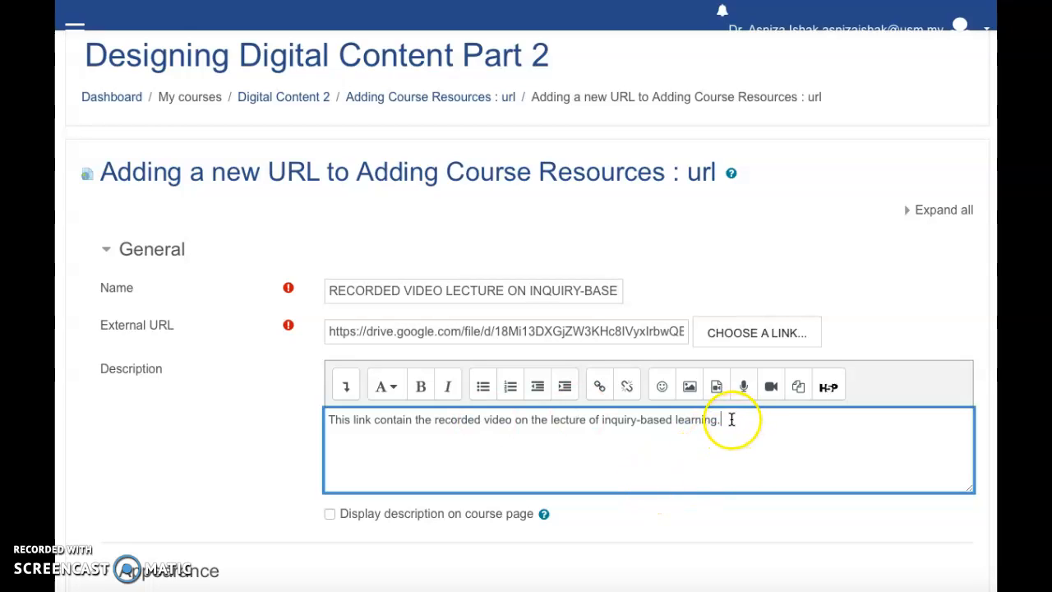
- Format the whole description text of the recorded lecture URL as bold with the Heading (large) style
drag(730, 421, 328, 421)
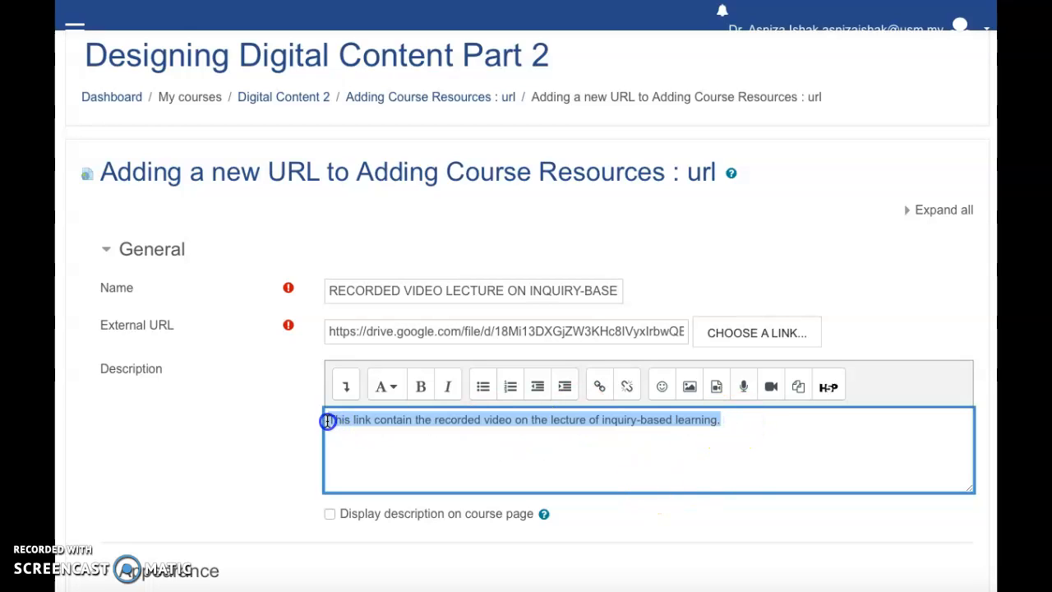
click(421, 393)
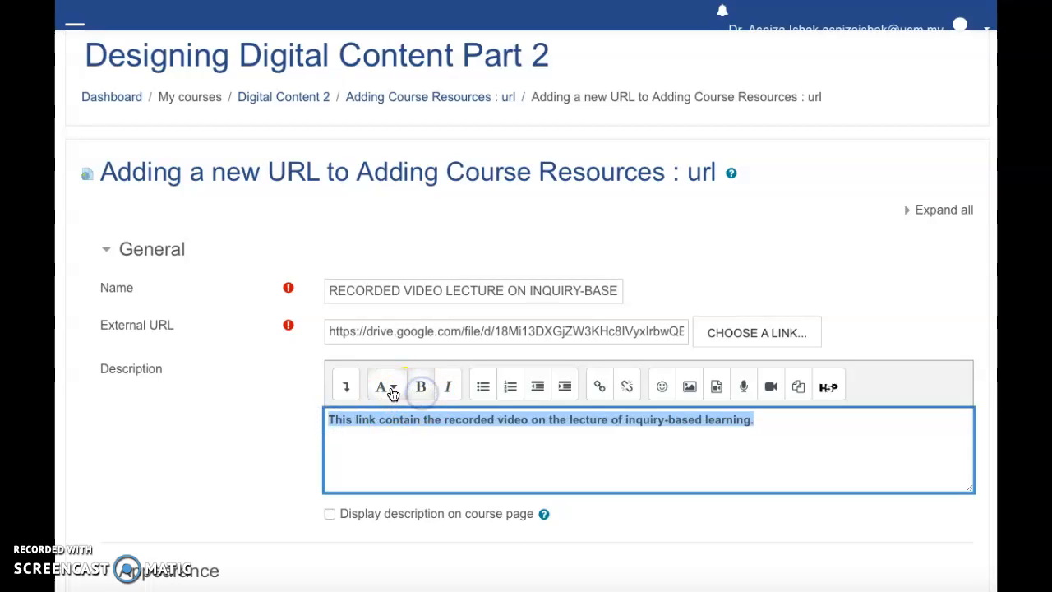
click(386, 386)
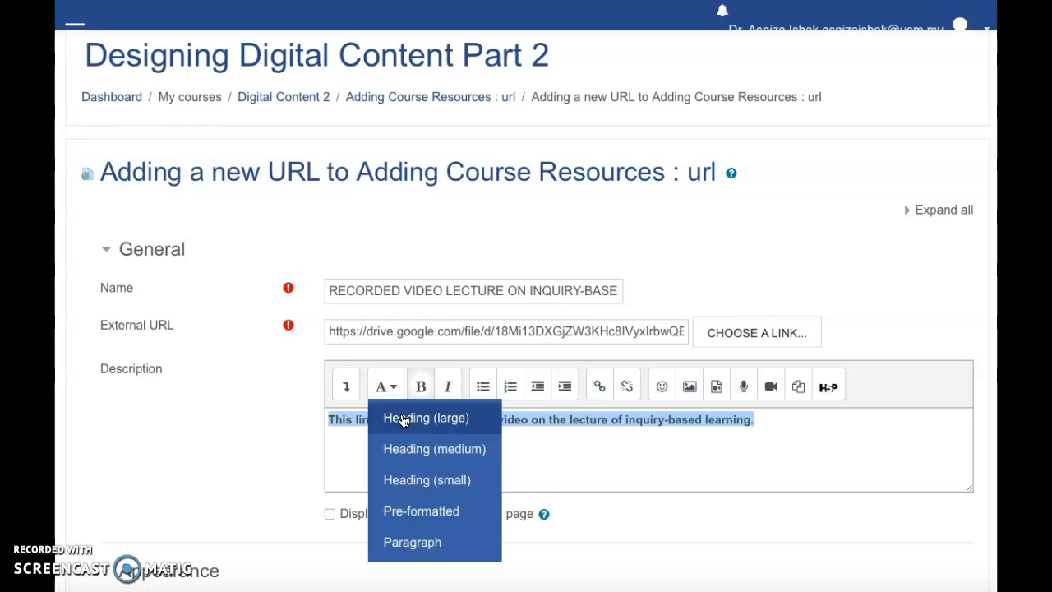
click(403, 419)
- Enable displaying the recorded lecture link's description on the course page
scroll(491, 470, down, 1)
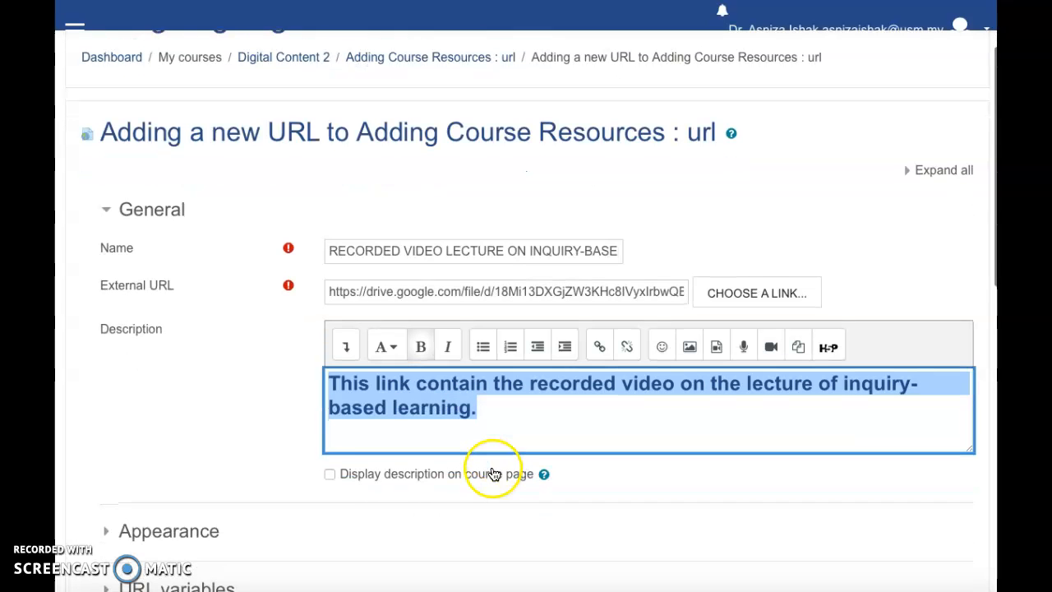
click(330, 474)
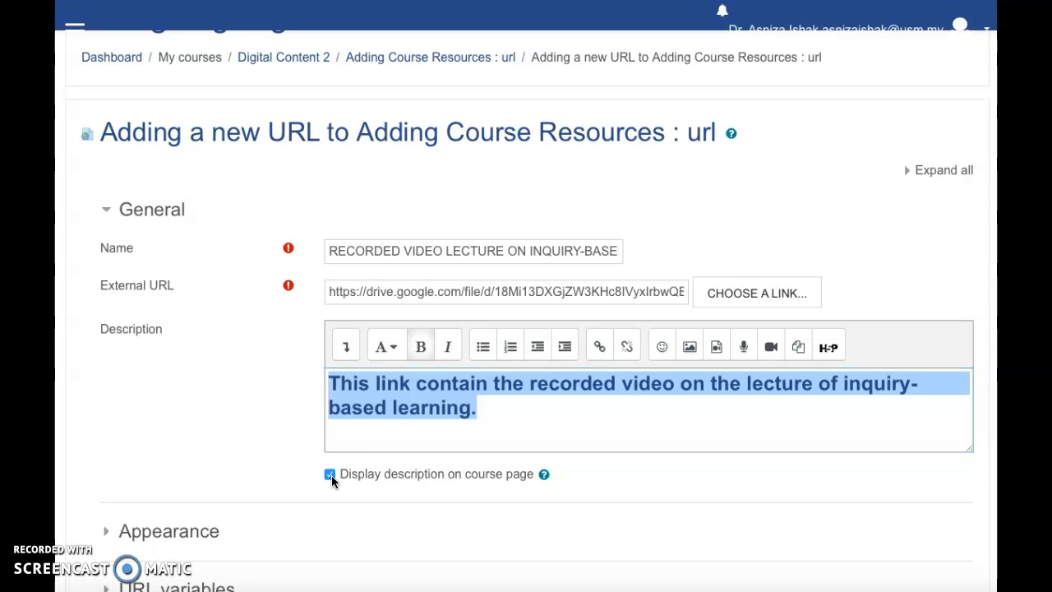
click(438, 437)
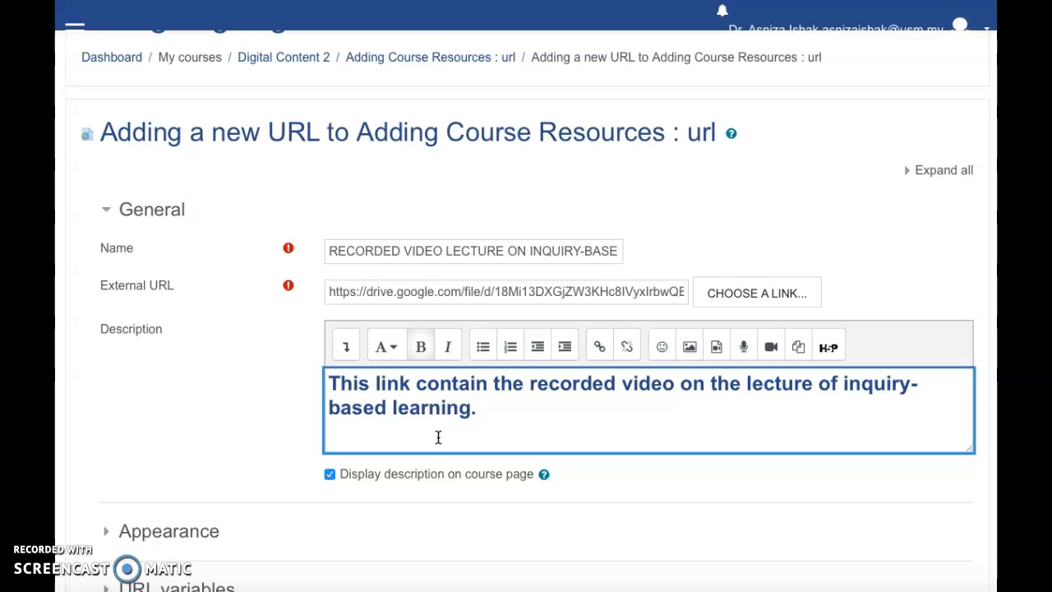
- Save the recorded lecture URL resource, return to the course, and view it in the "Adding Course Resources : url" section
scroll(438, 437, down, 1)
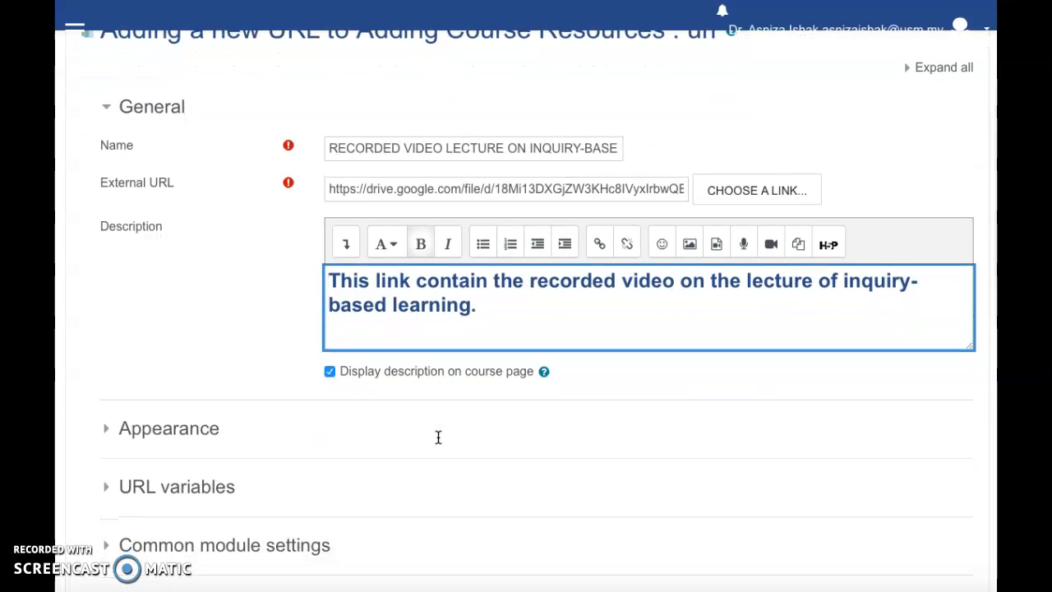
scroll(438, 437, down, 3)
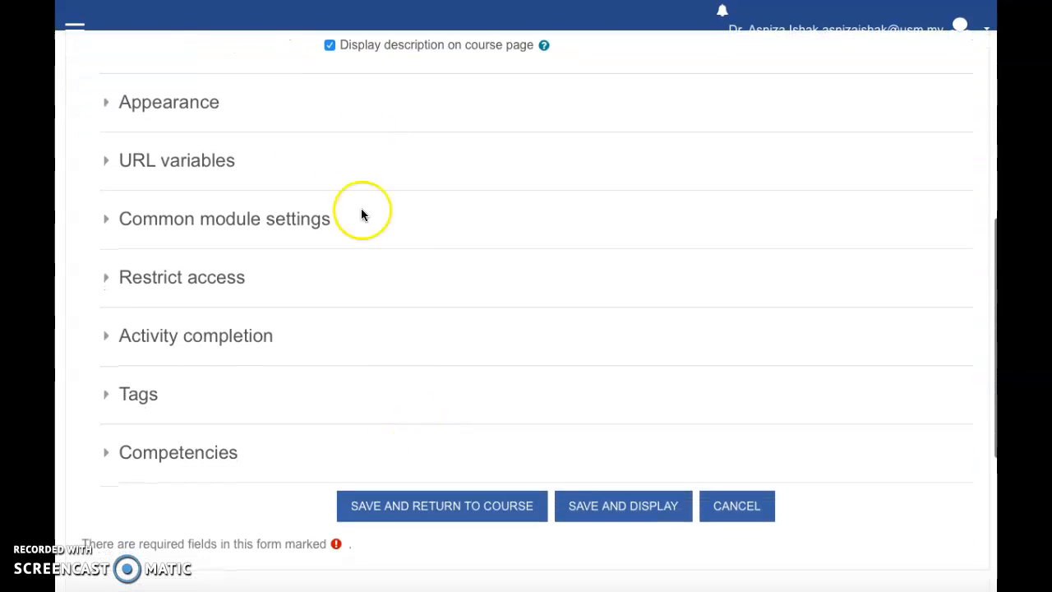
scroll(385, 281, down, 1)
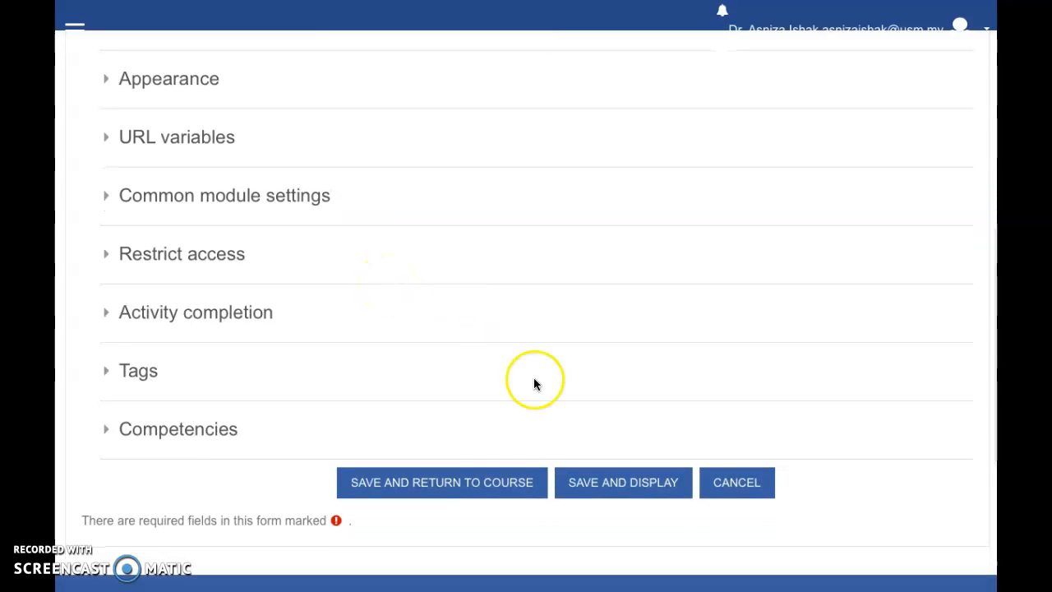
scroll(488, 463, down, 1)
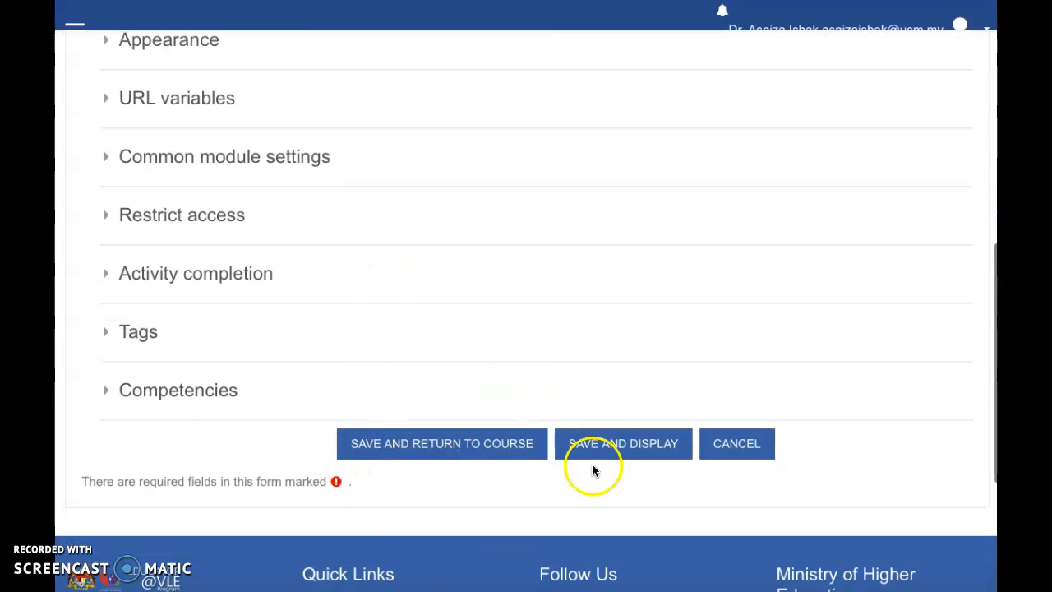
click(429, 450)
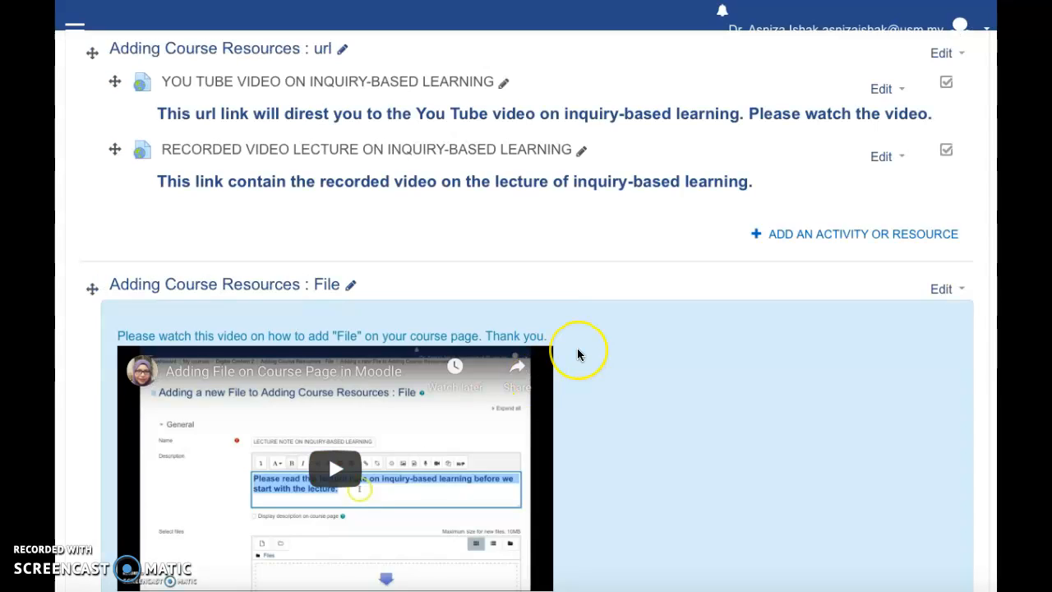
scroll(577, 355, up, 1)
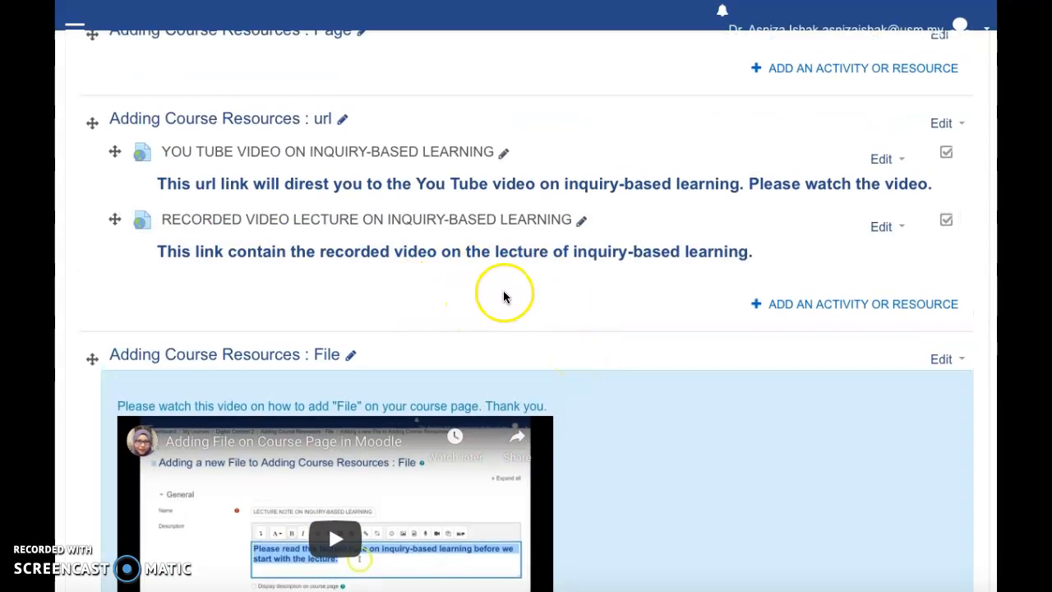